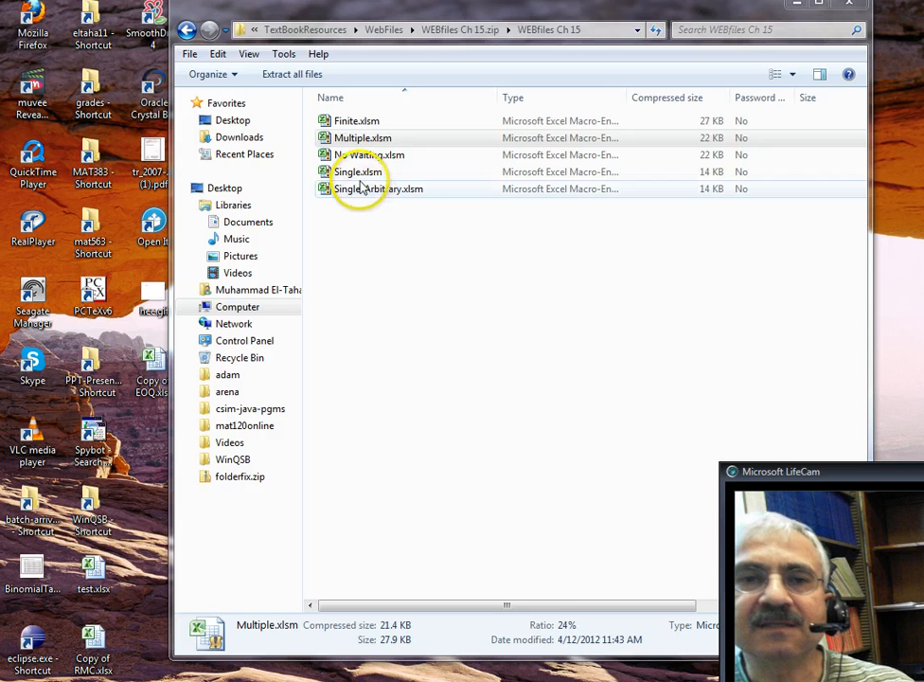
Open the Single.xlsm workbook from the WEBfiles Ch 15 folder in Excel
{"action": "left_click", "coordinate": [352, 138]}
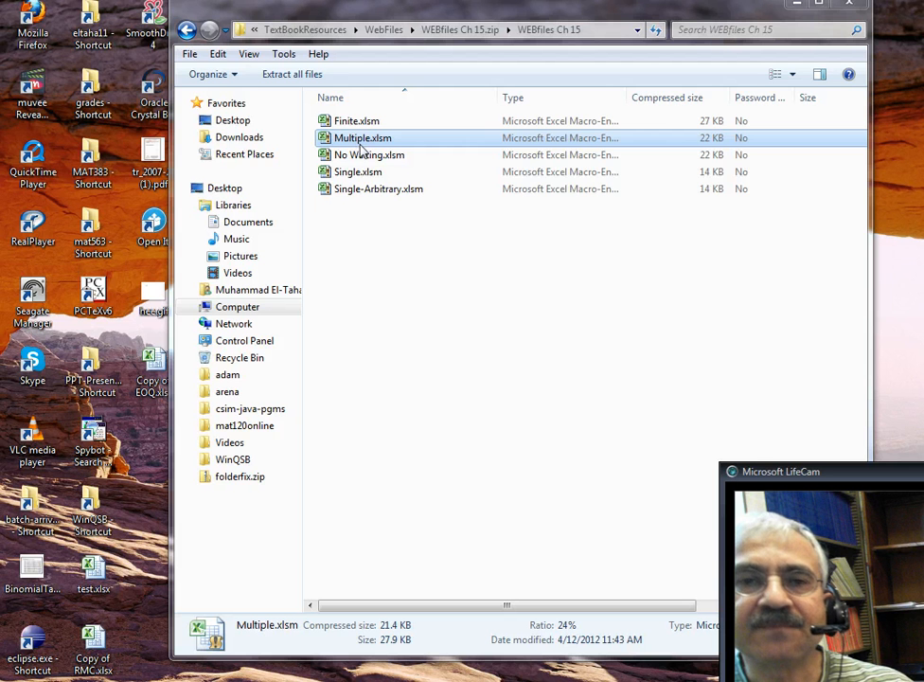
{"action": "left_click", "coordinate": [354, 128]}
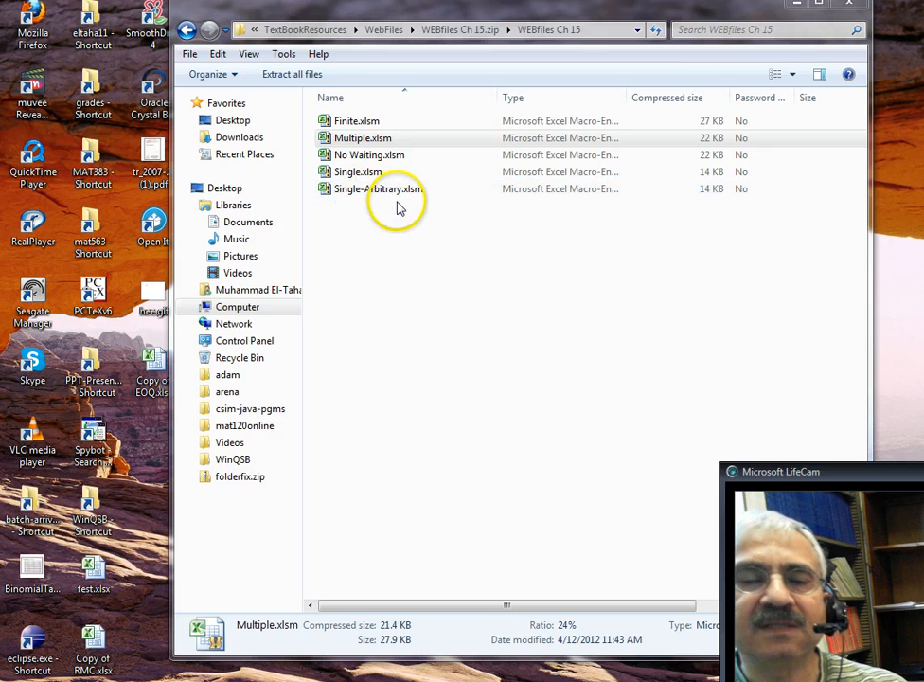
{"action": "left_click", "coordinate": [338, 174]}
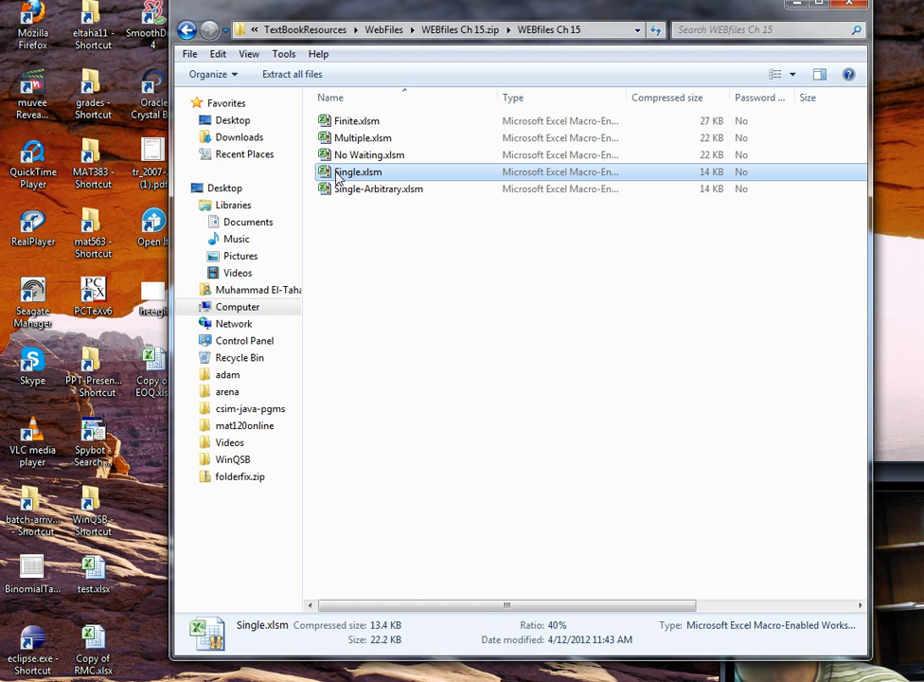
{"action": "double_click", "coordinate": [338, 173]}
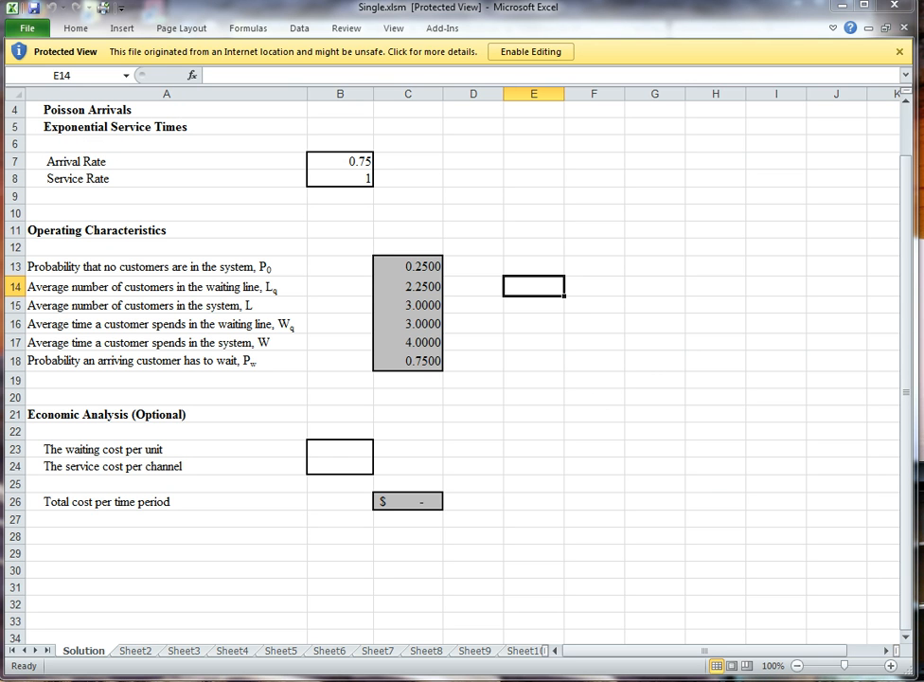
{"action": "left_click", "coordinate": [921, 615]}
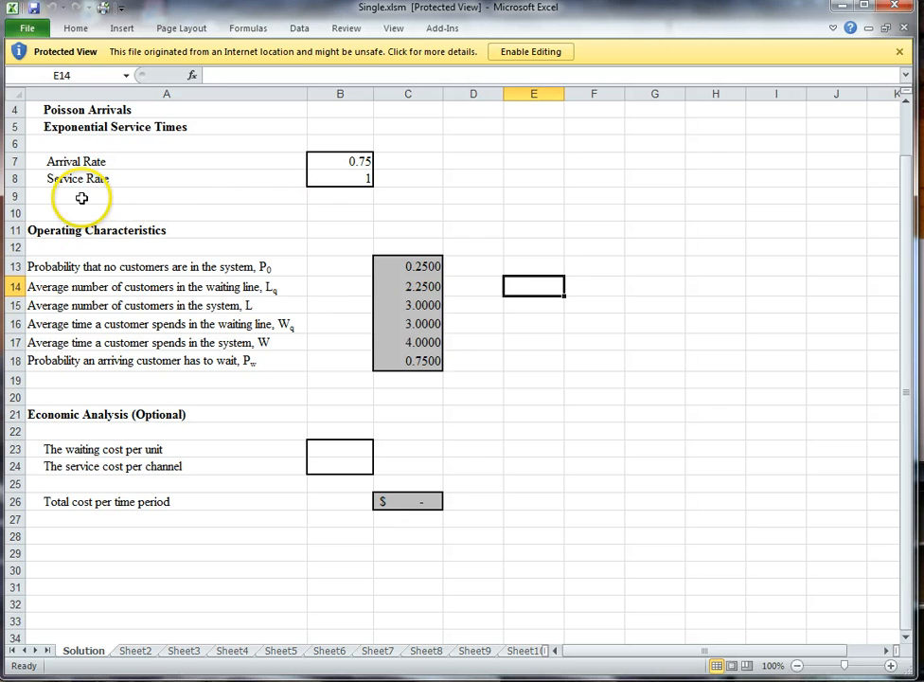
Check the arrival and service rate inputs and enable editing of the protected workbook
{"action": "left_click", "coordinate": [148, 177]}
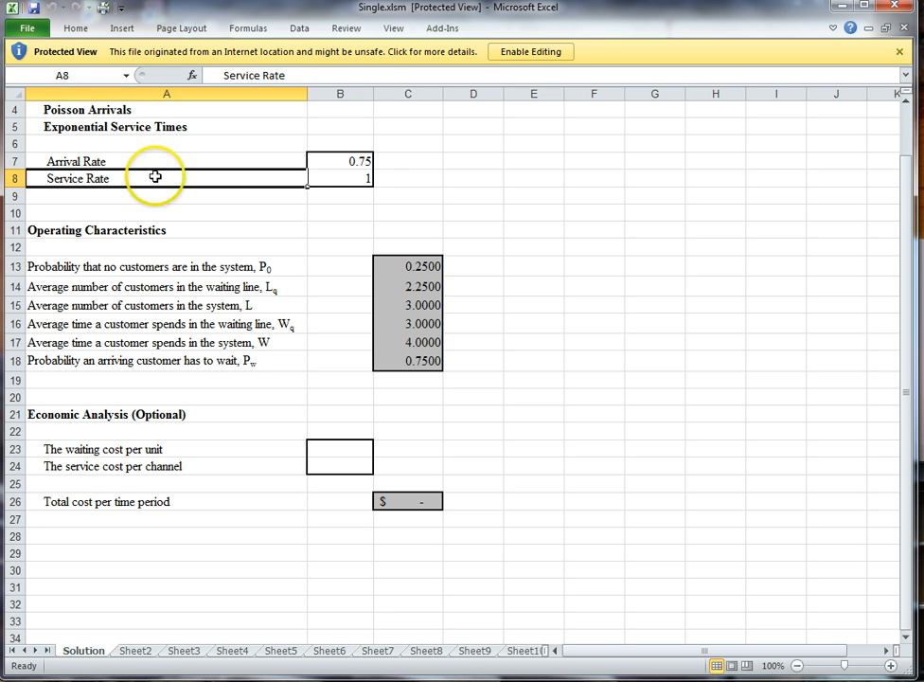
{"action": "left_click", "coordinate": [348, 160]}
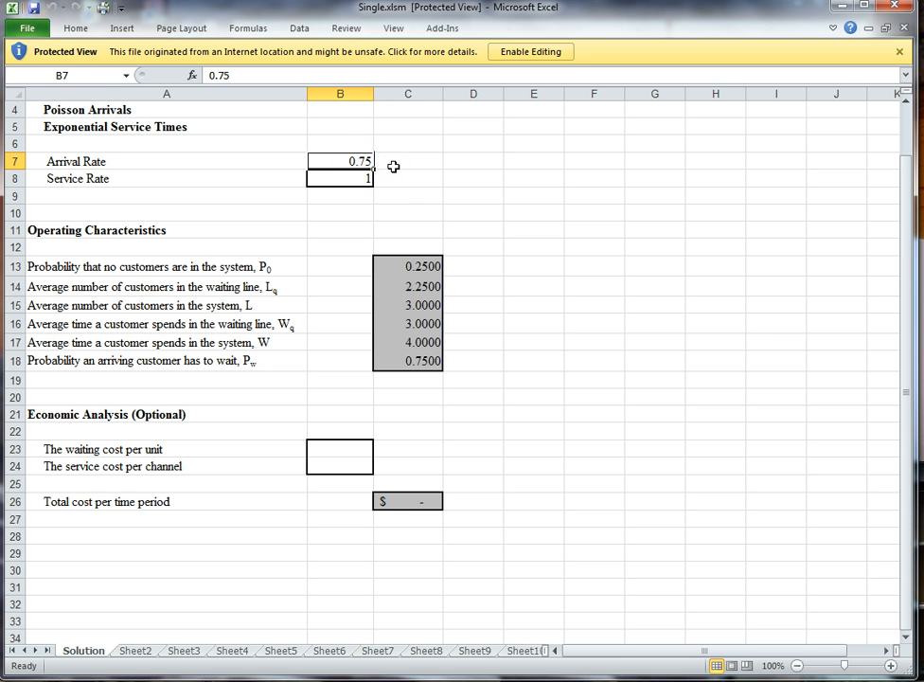
{"action": "left_click", "coordinate": [393, 163]}
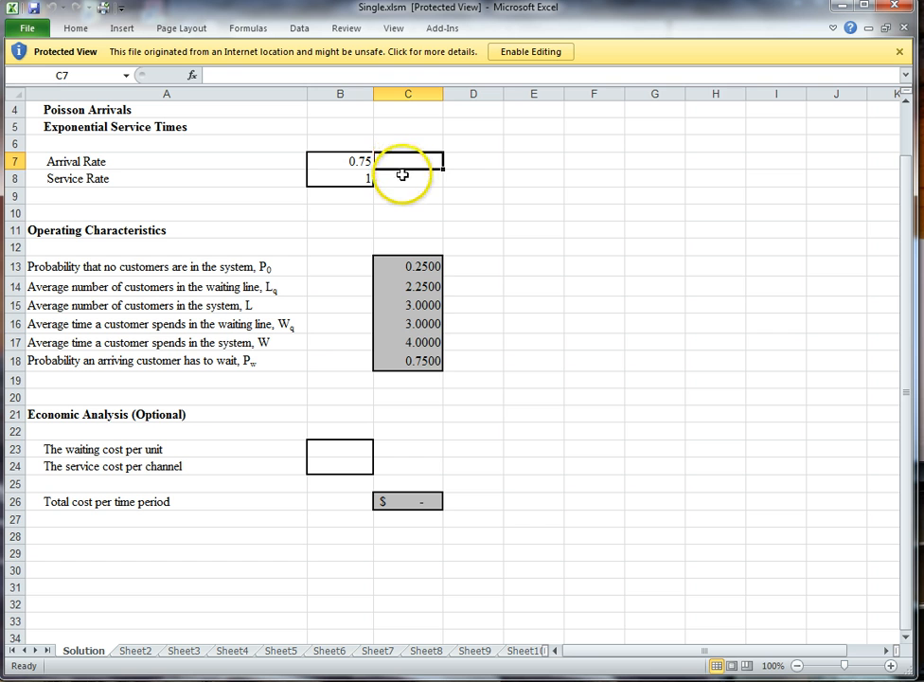
{"action": "left_click", "coordinate": [508, 54]}
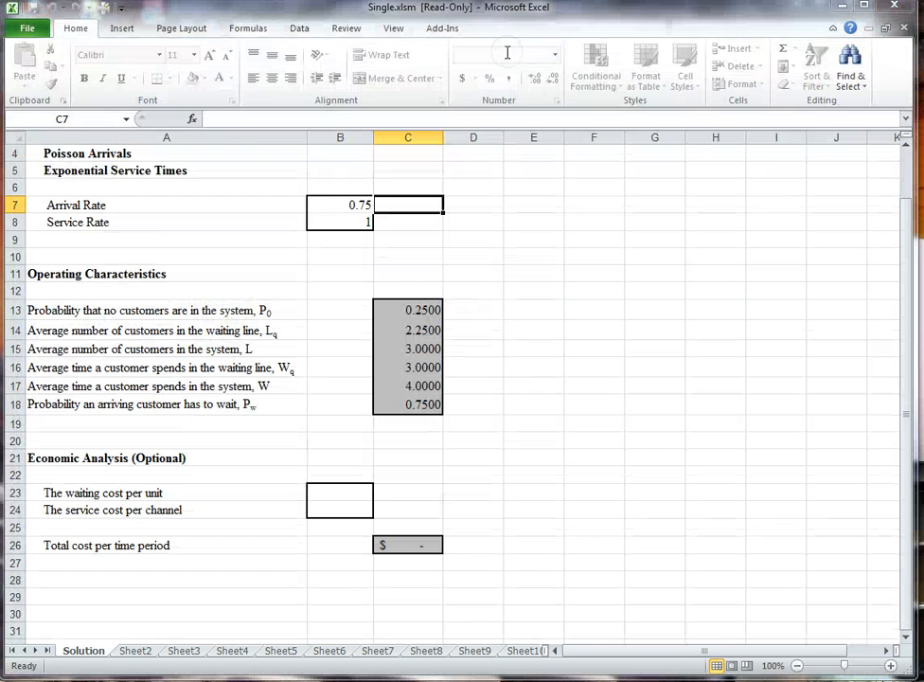
Label the arrival rate and service rate with the unit "hr" in cells C7 and C8
{"action": "type", "text": "hr"}
{"action": "left_click", "coordinate": [417, 224]}
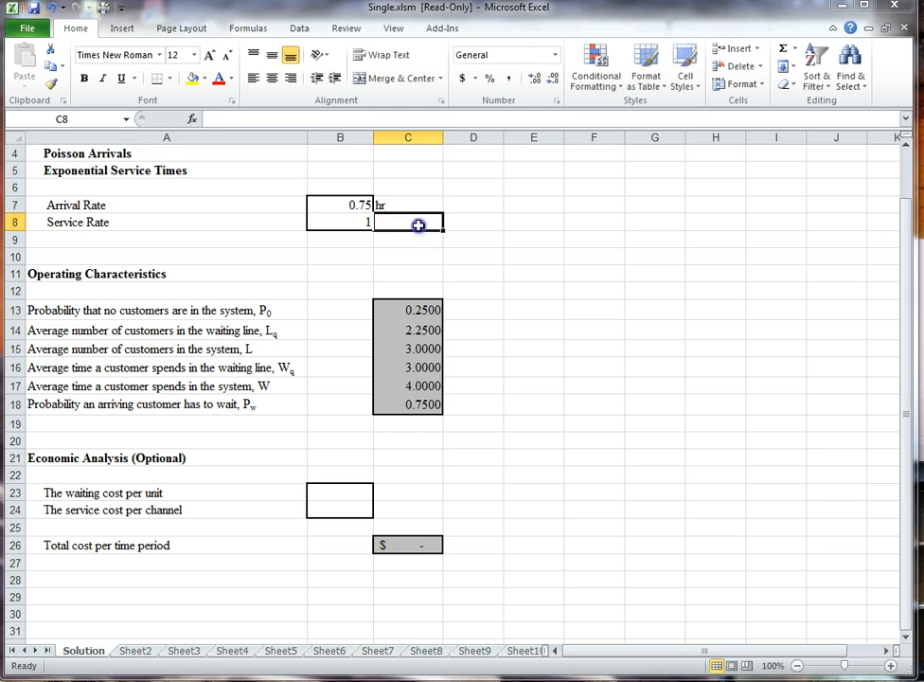
{"action": "type", "text": "hr"}
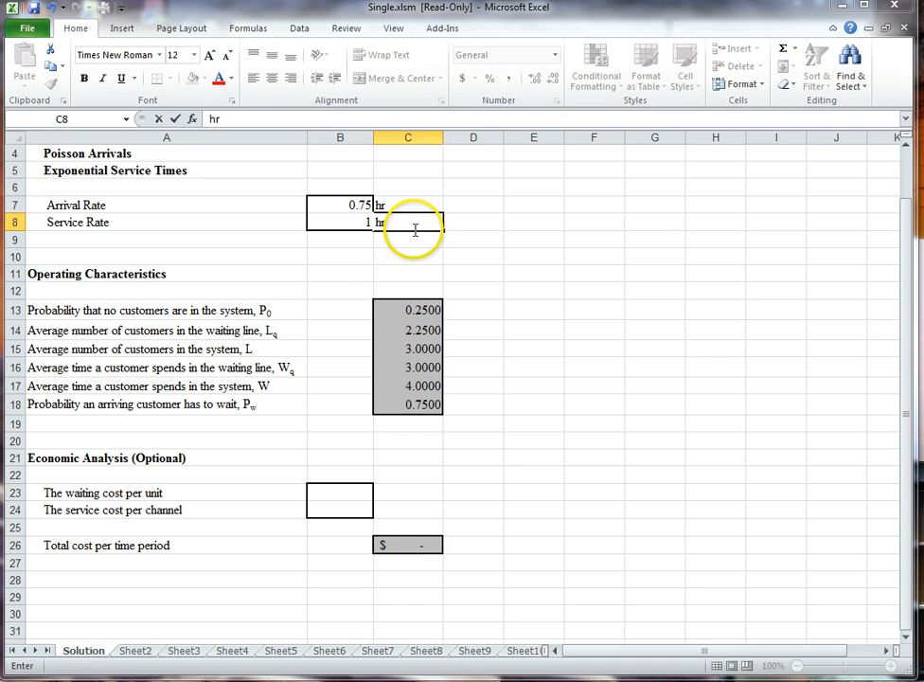
{"action": "left_click", "coordinate": [405, 208]}
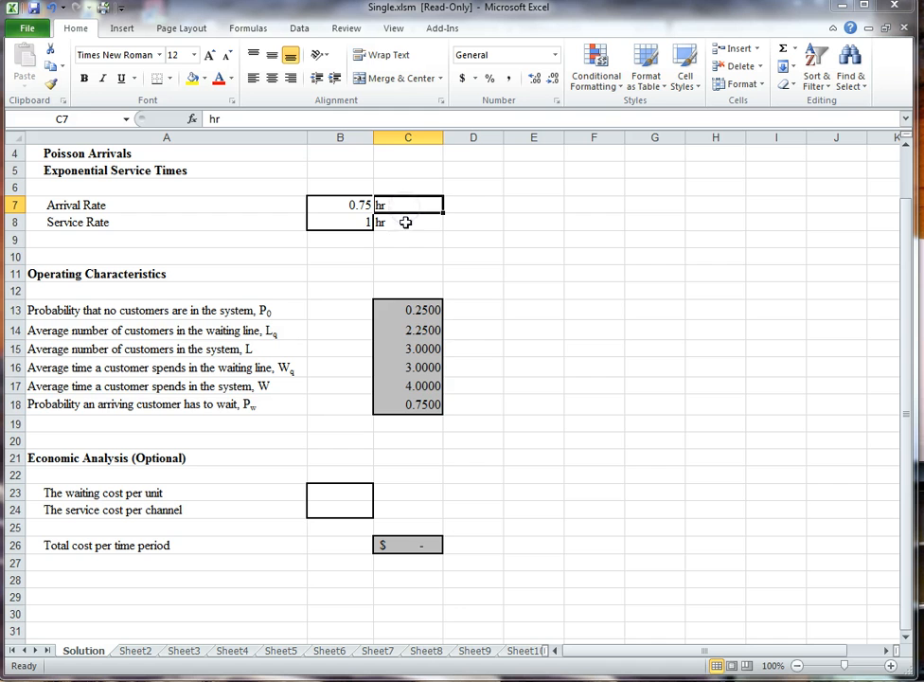
{"action": "left_click", "coordinate": [406, 221]}
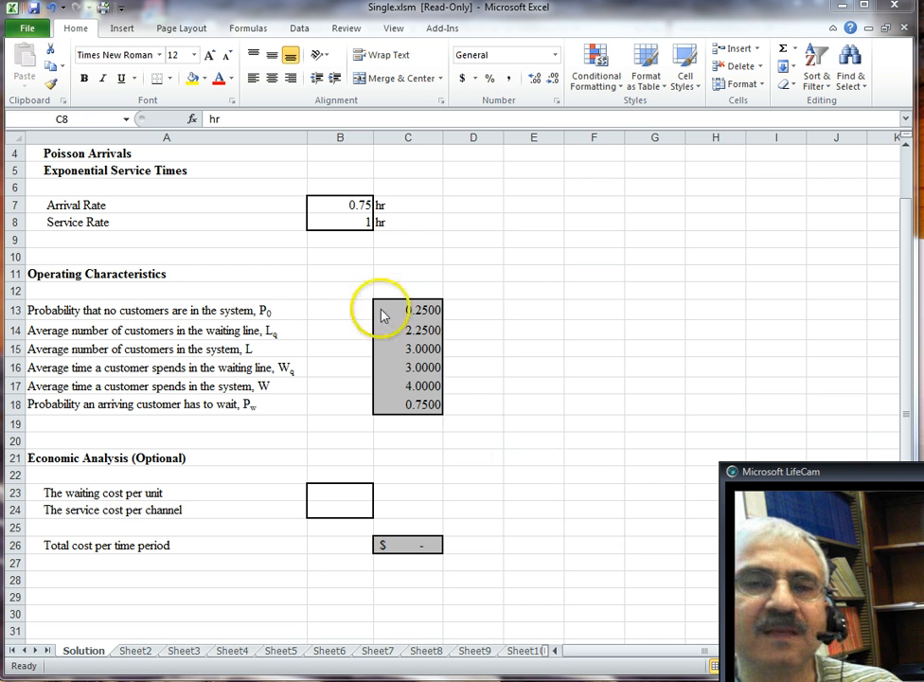
Clear the "hr" unit labels from cells C8 and C7
{"action": "key", "text": "Delete"}
{"action": "left_click", "coordinate": [386, 205]}
{"action": "key", "text": "Delete"}
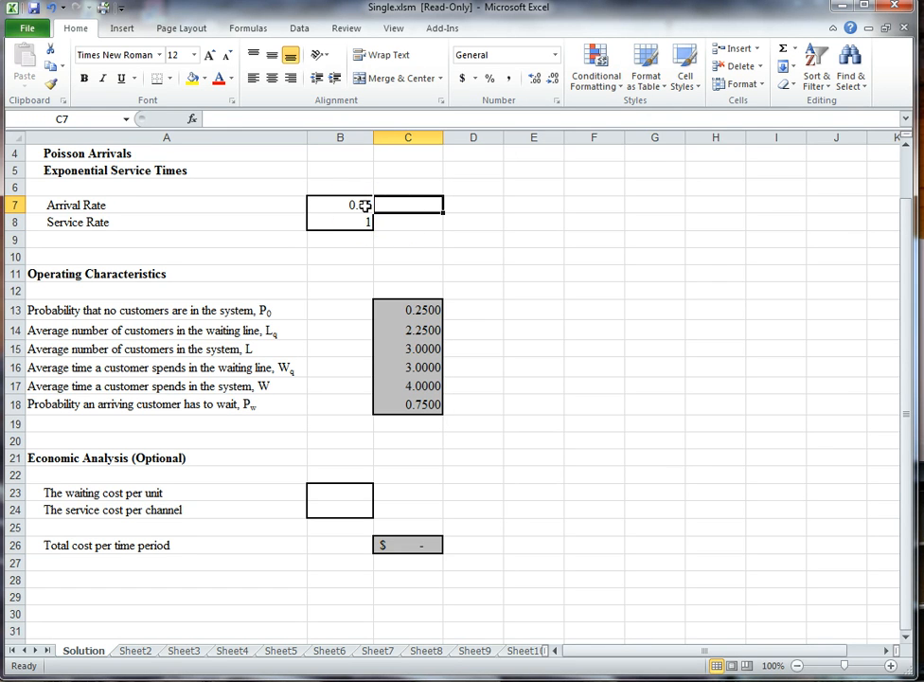
Set the arrival rate in cell B7 to 0.85
{"action": "left_click", "coordinate": [364, 204]}
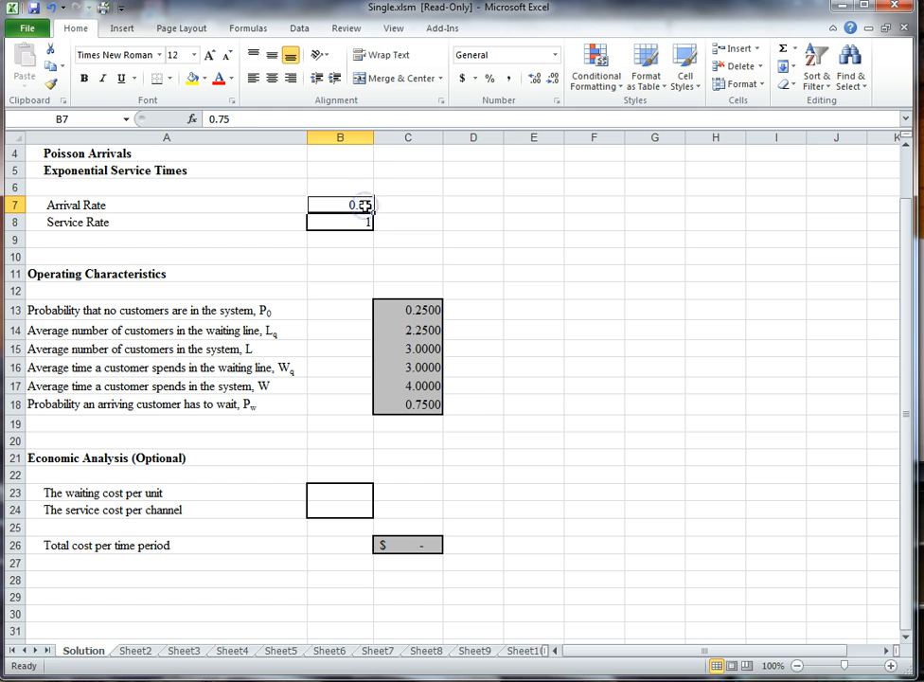
{"action": "left_click", "coordinate": [376, 211]}
{"action": "type", "text": ".85"}
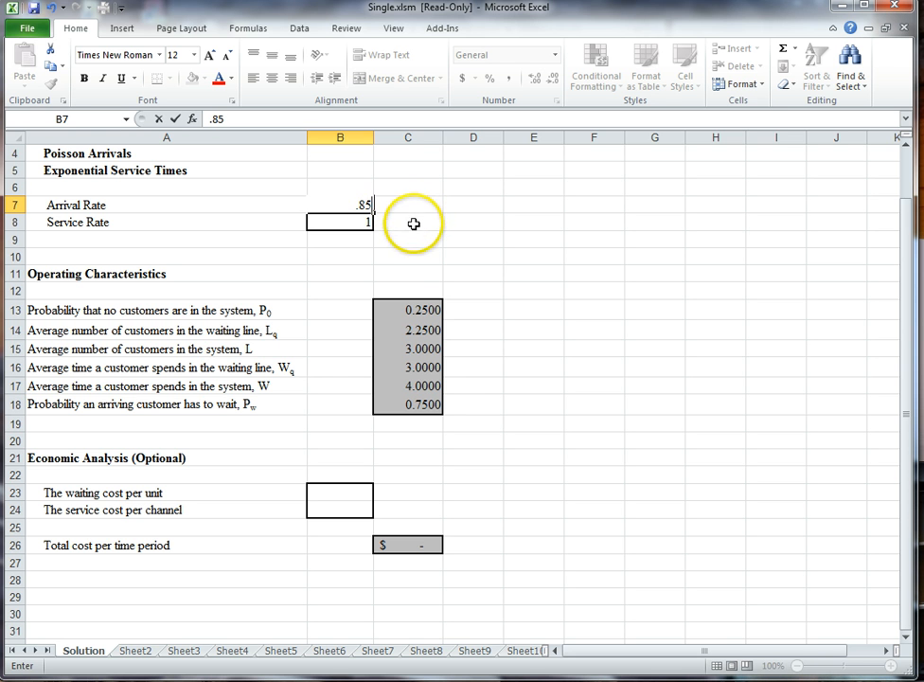
{"action": "left_click", "coordinate": [415, 221]}
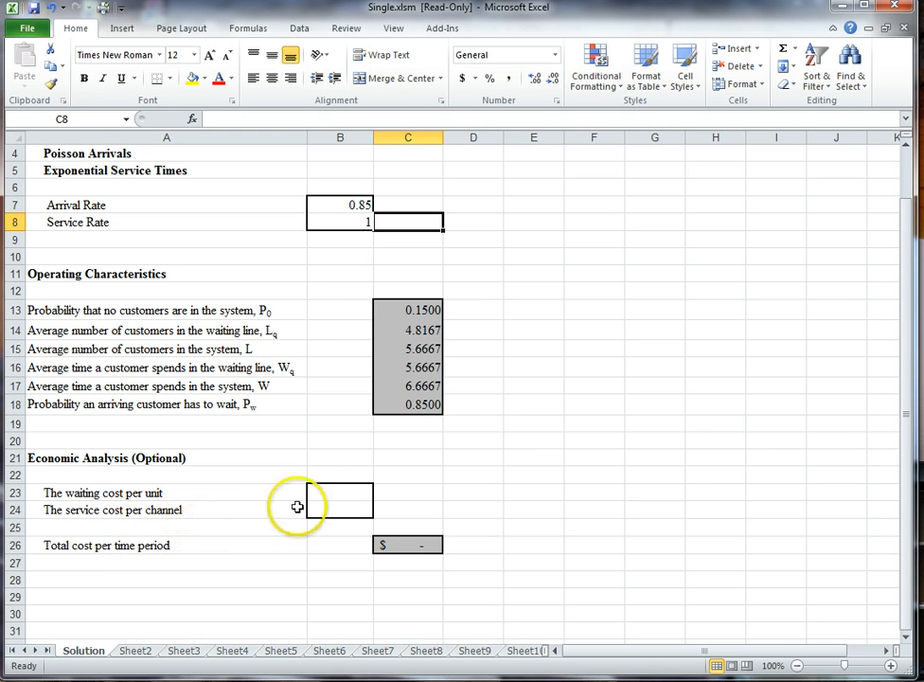
Enter a waiting cost per unit of 5 and a service cost per channel of 10 in the economic analysis
{"action": "left_click", "coordinate": [341, 498]}
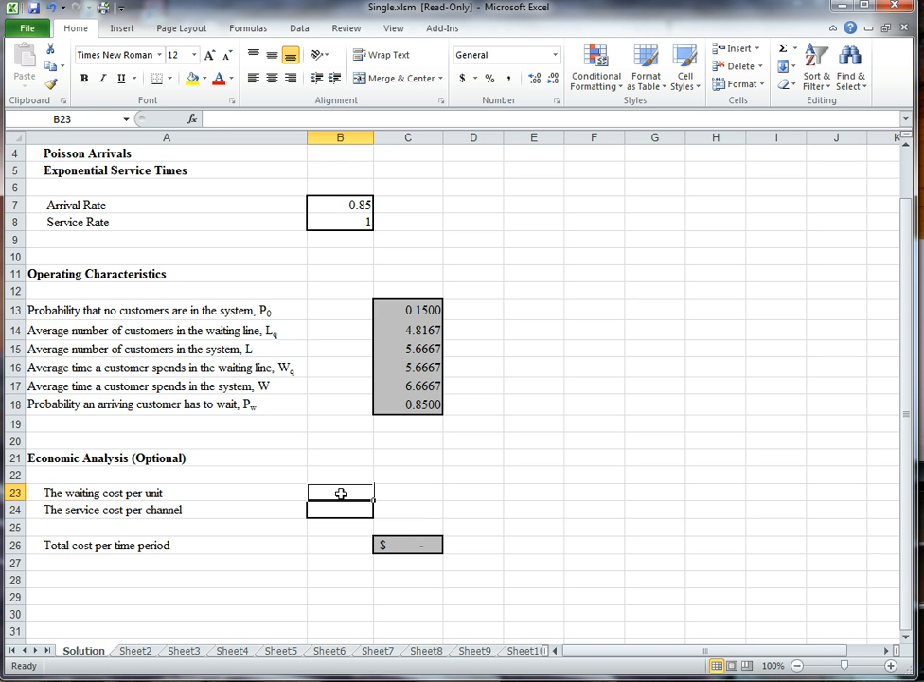
{"action": "type", "text": "5"}
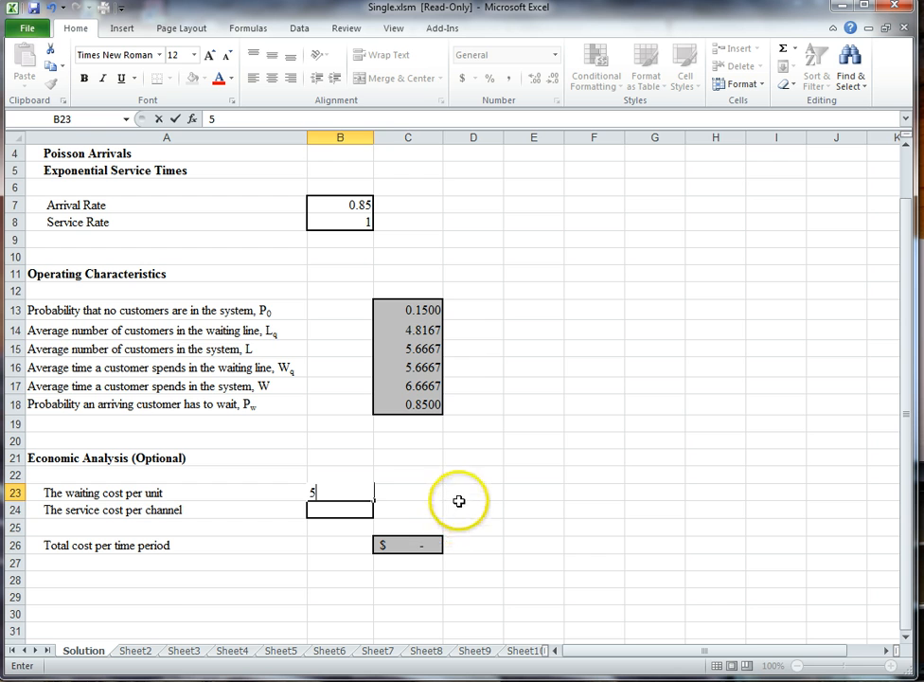
{"action": "left_click", "coordinate": [458, 499]}
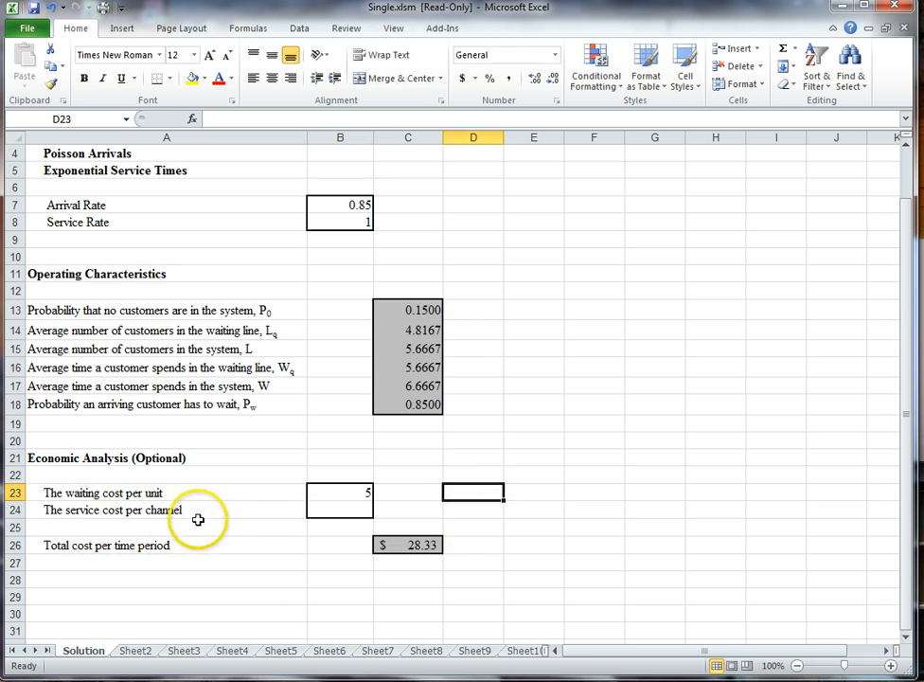
{"action": "left_click", "coordinate": [361, 511]}
{"action": "type", "text": "1"}
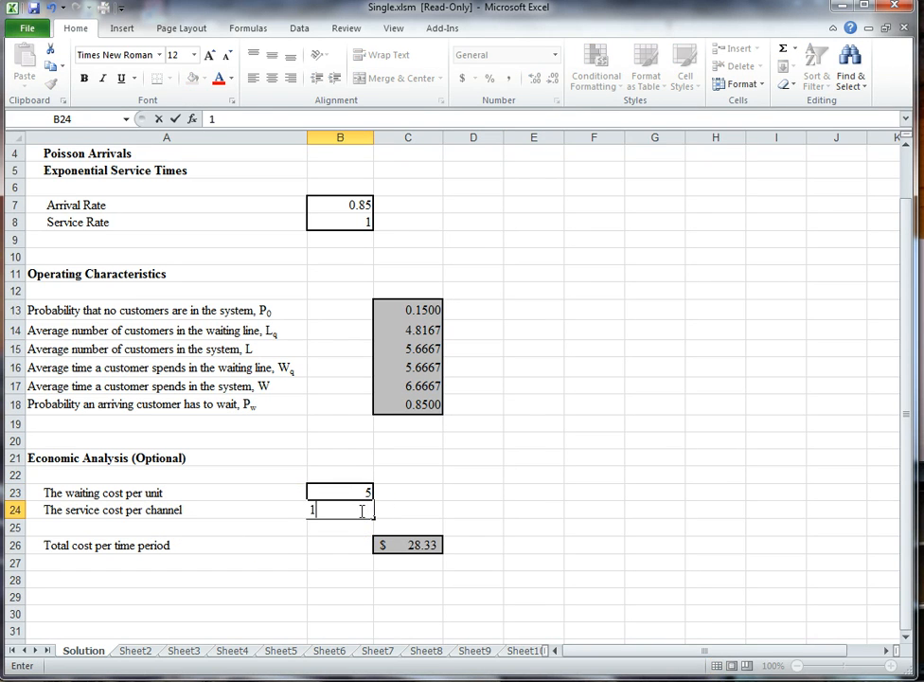
{"action": "type", "text": "0"}
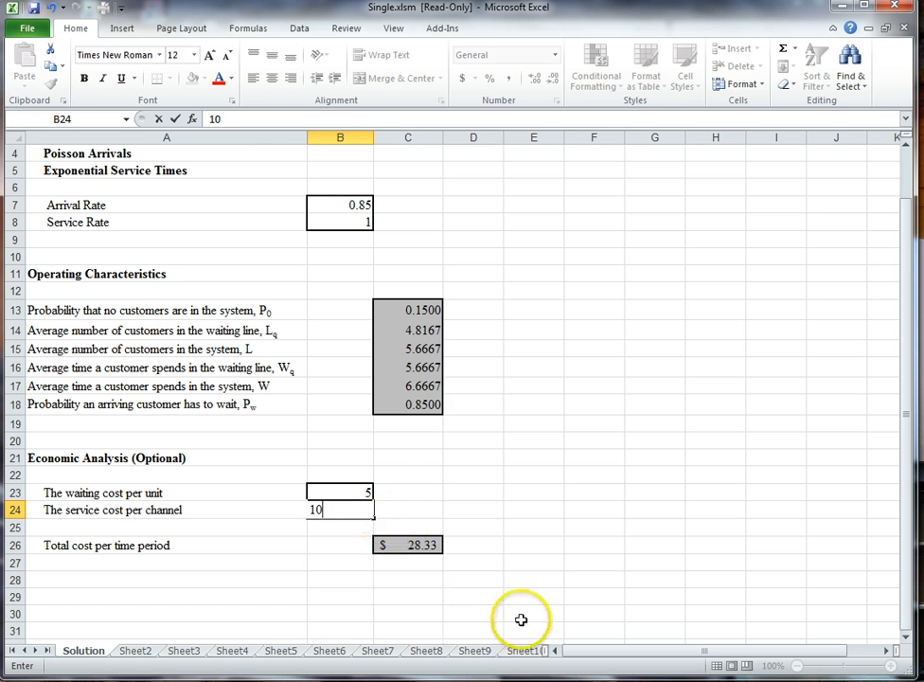
{"action": "left_click", "coordinate": [511, 548]}
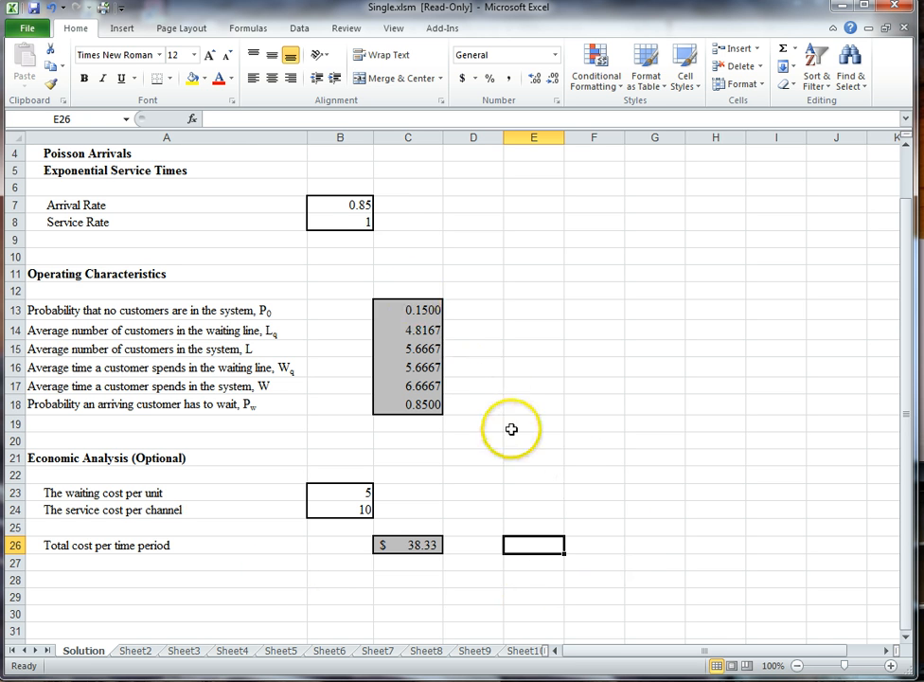
Set the arrival rate in B7 to 1.5 and the service rate in B8 to 2
{"action": "left_click", "coordinate": [360, 205]}
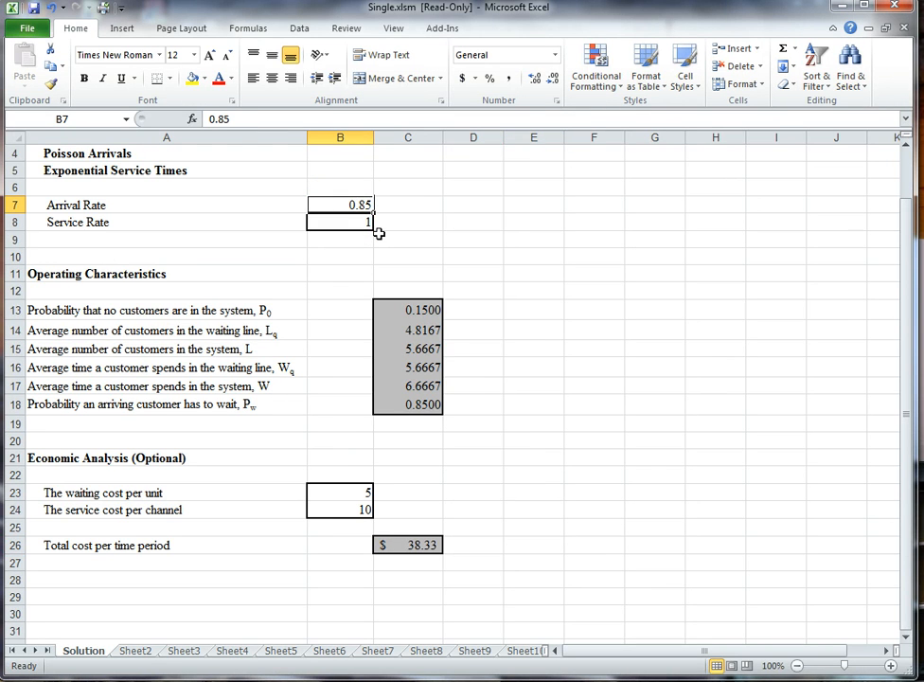
{"action": "type", "text": "1."}
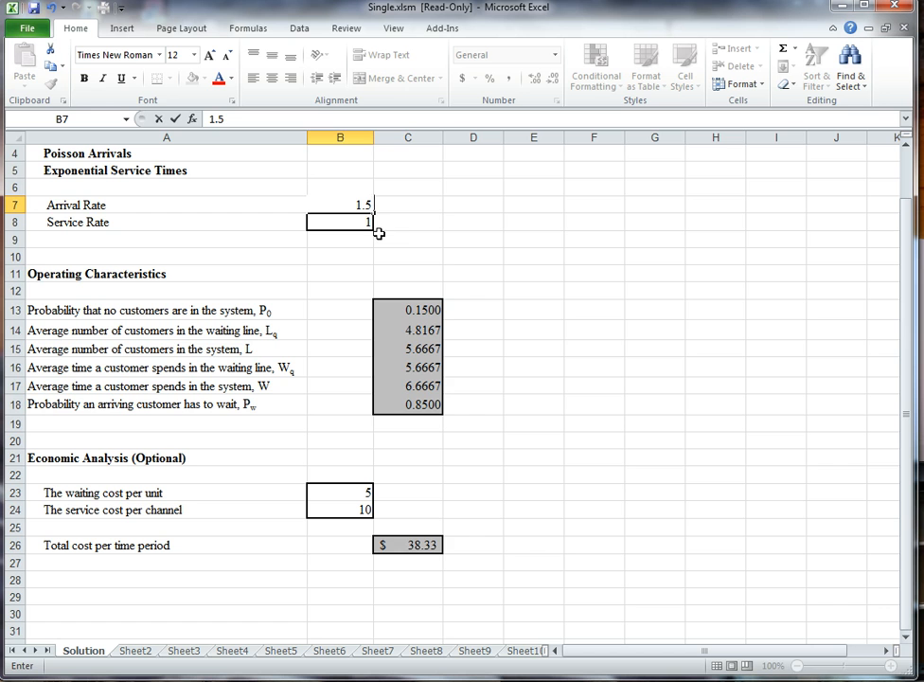
{"action": "left_click", "coordinate": [435, 238]}
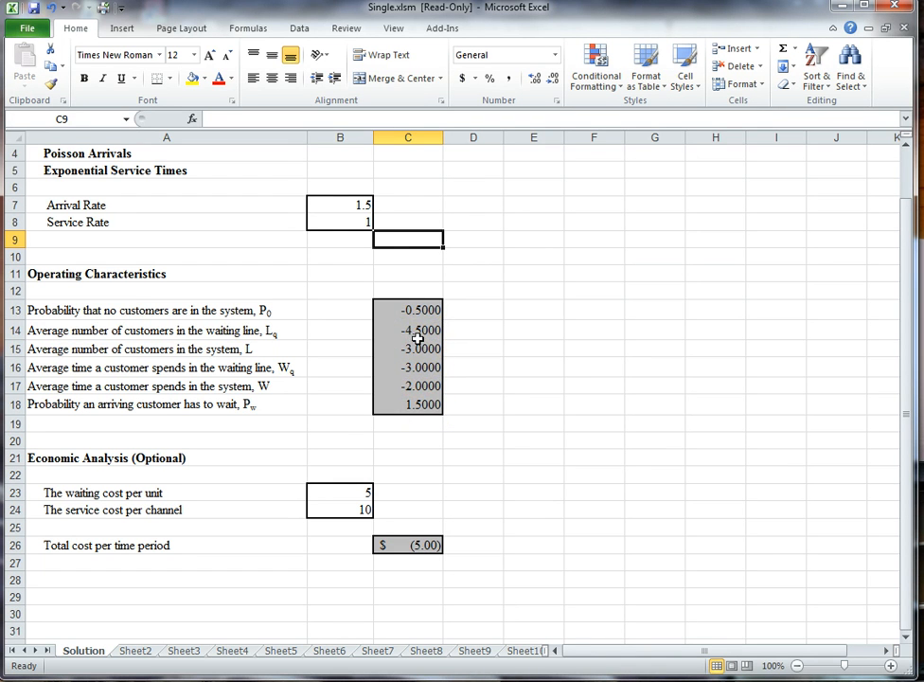
{"action": "left_click", "coordinate": [363, 220]}
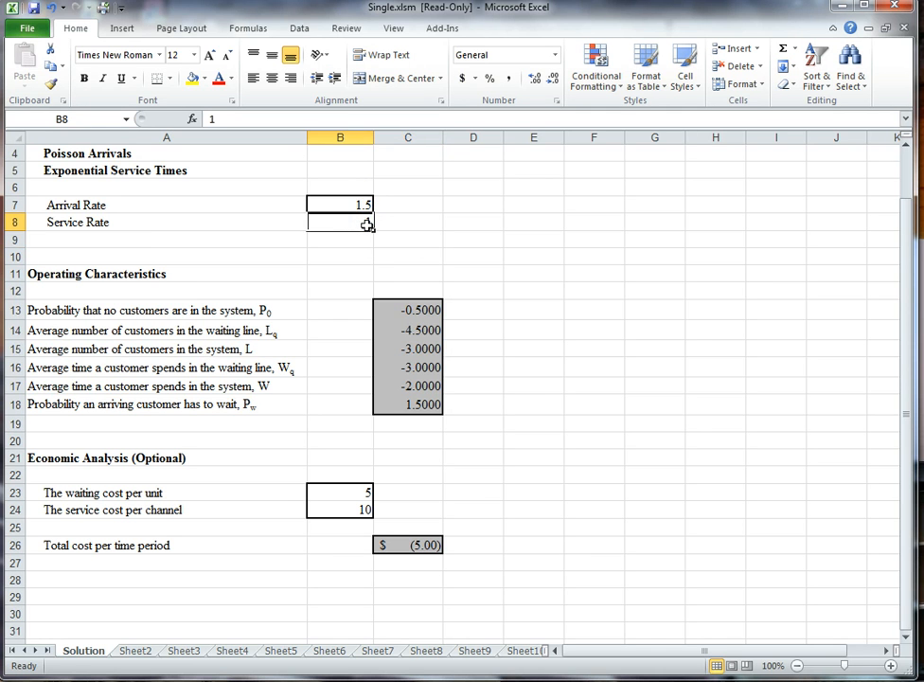
{"action": "type", "text": "2"}
{"action": "left_click", "coordinate": [398, 223]}
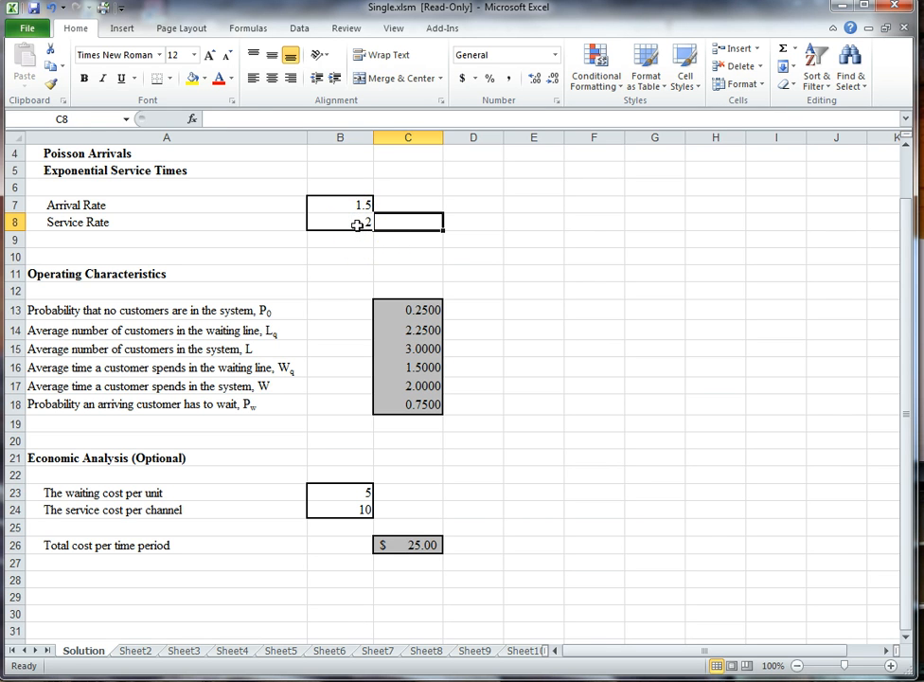
Examine the service rate, the formula for the probability of no customers in the system, and the two cost inputs
{"action": "left_click", "coordinate": [357, 224]}
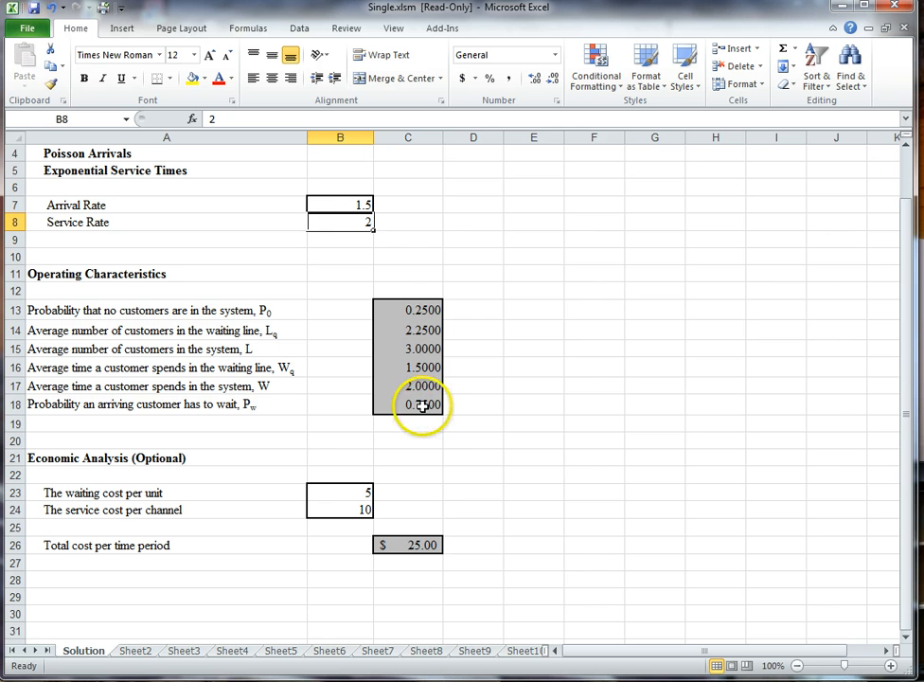
{"action": "left_click", "coordinate": [403, 305]}
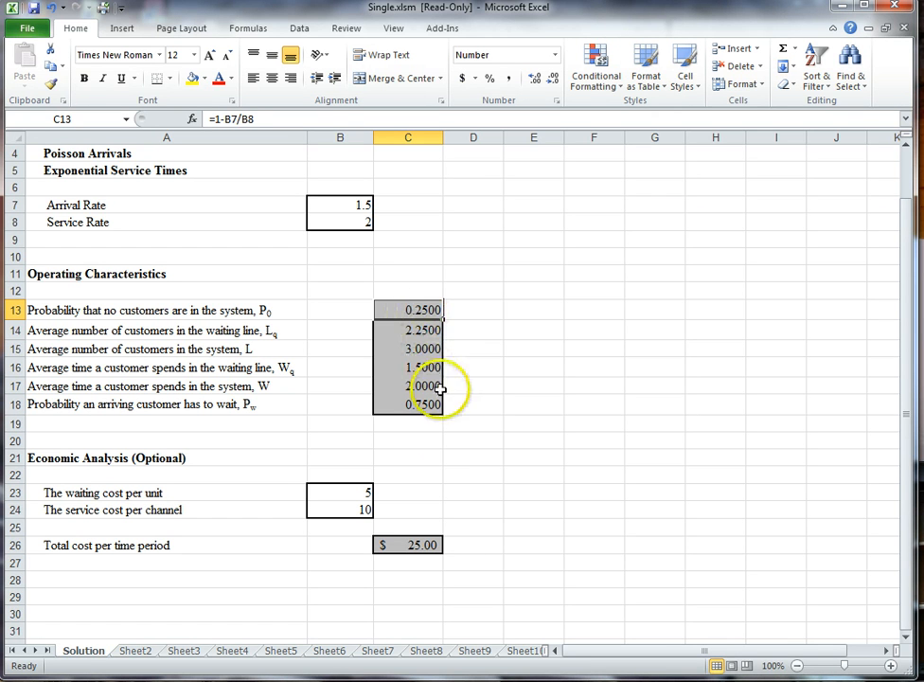
{"action": "left_click", "coordinate": [439, 441]}
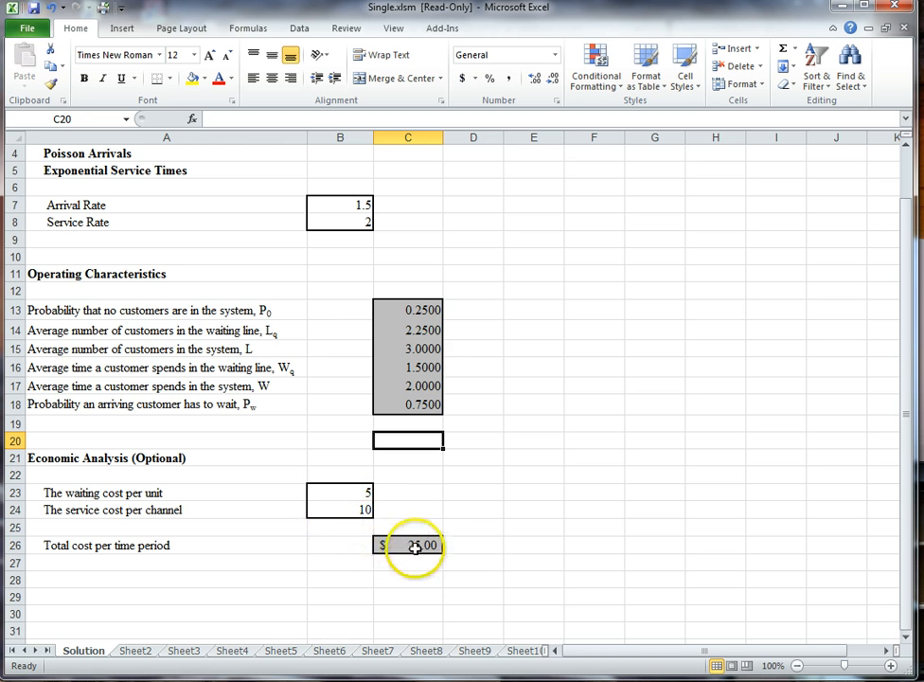
{"action": "left_click", "coordinate": [345, 512]}
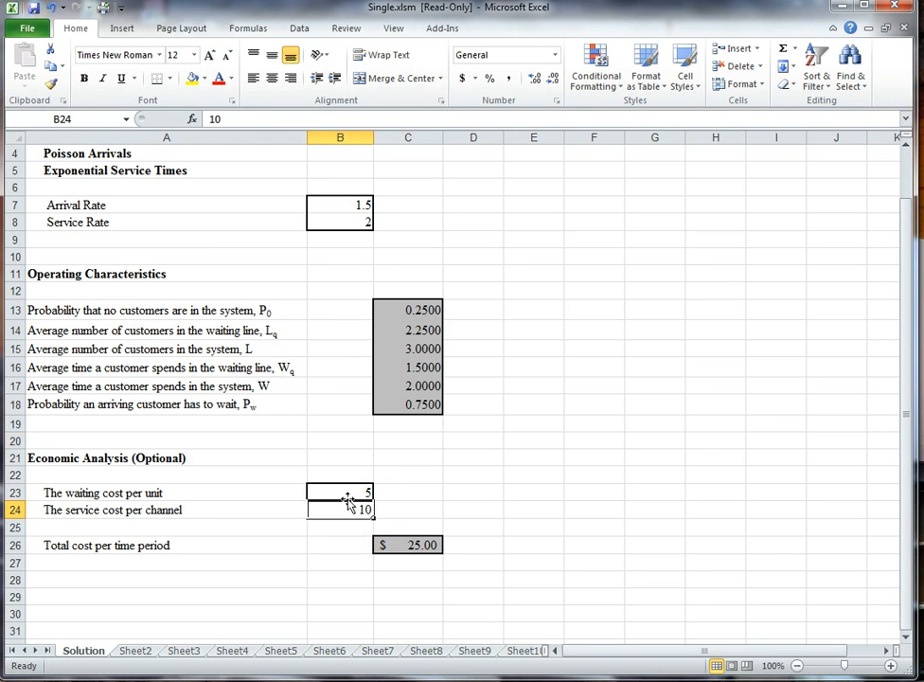
{"action": "left_click", "coordinate": [347, 496]}
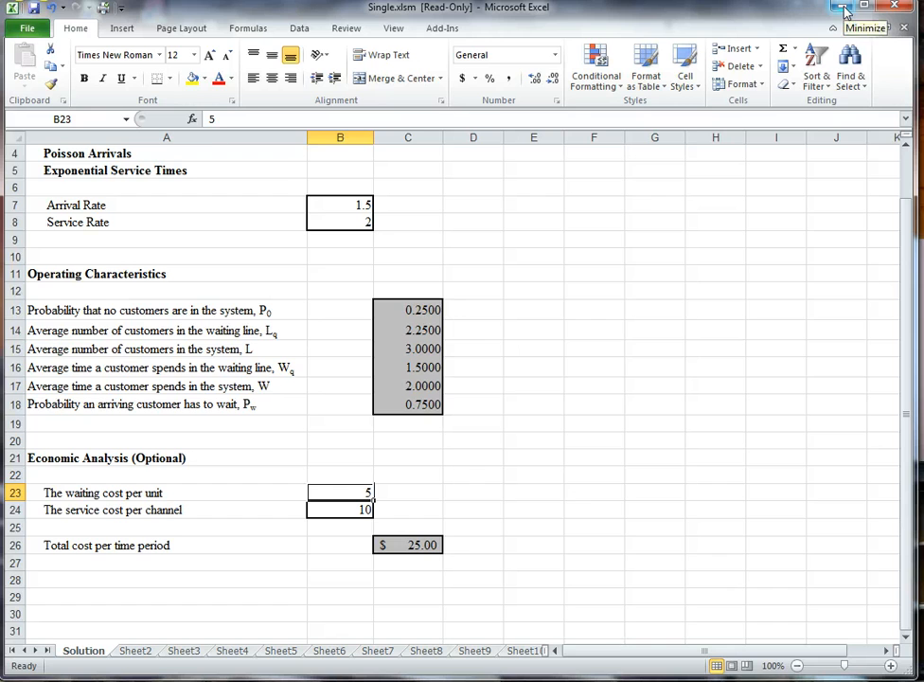
Minimize the Single.xlsm workbook and open Single-Arbitrary.xlsm from the WEBfiles Ch 15 folder
{"action": "left_click", "coordinate": [842, 7]}
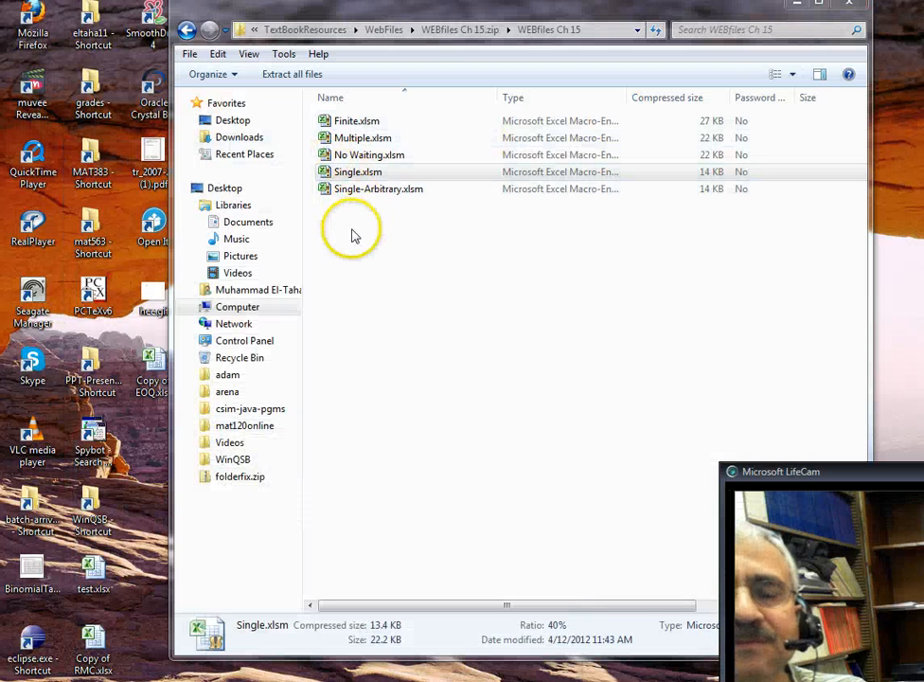
{"action": "double_click", "coordinate": [346, 191]}
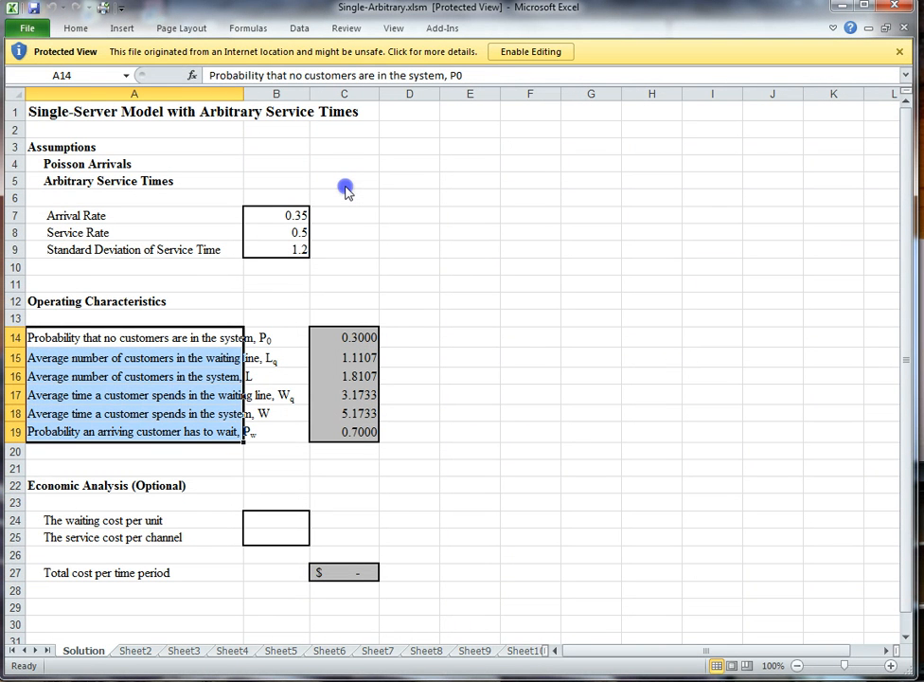
Enable editing of Single-Arbitrary.xlsm and enter a waiting cost per unit of 8 and a service cost per channel of 5
{"action": "left_click", "coordinate": [532, 54]}
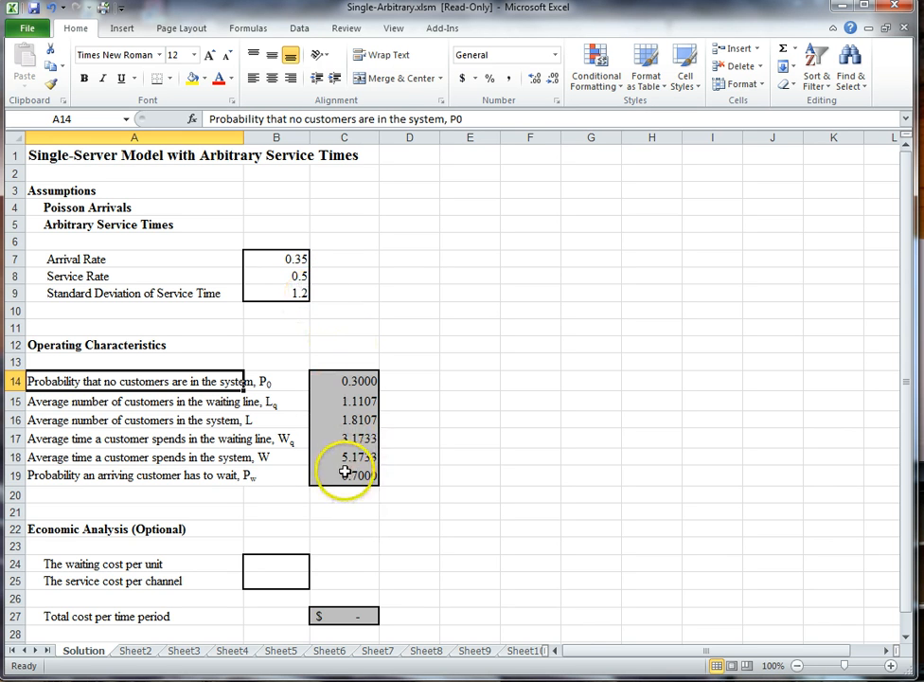
{"action": "left_click", "coordinate": [284, 566]}
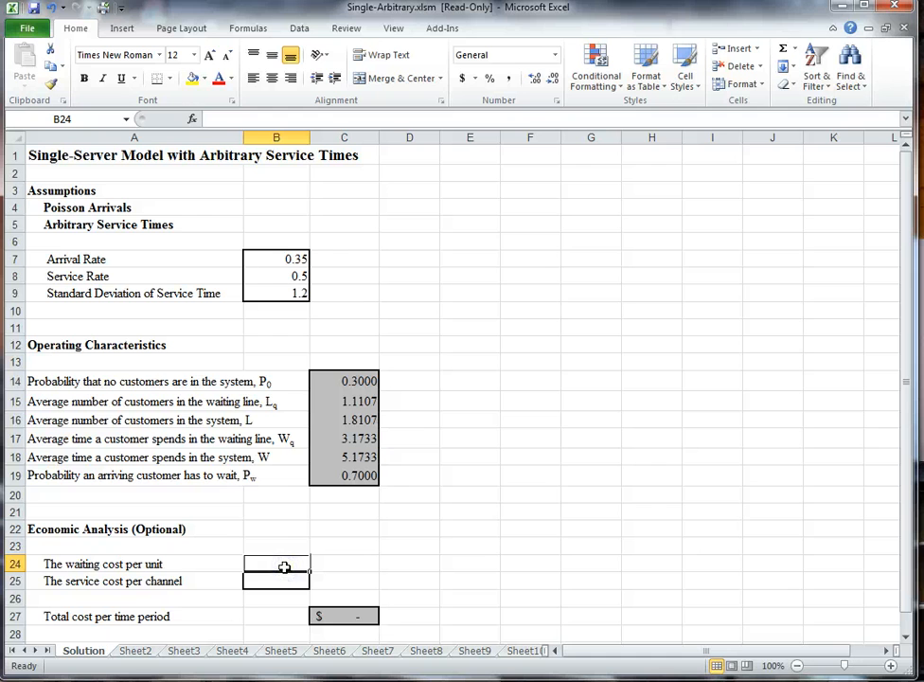
{"action": "type", "text": "8"}
{"action": "left_click", "coordinate": [291, 585]}
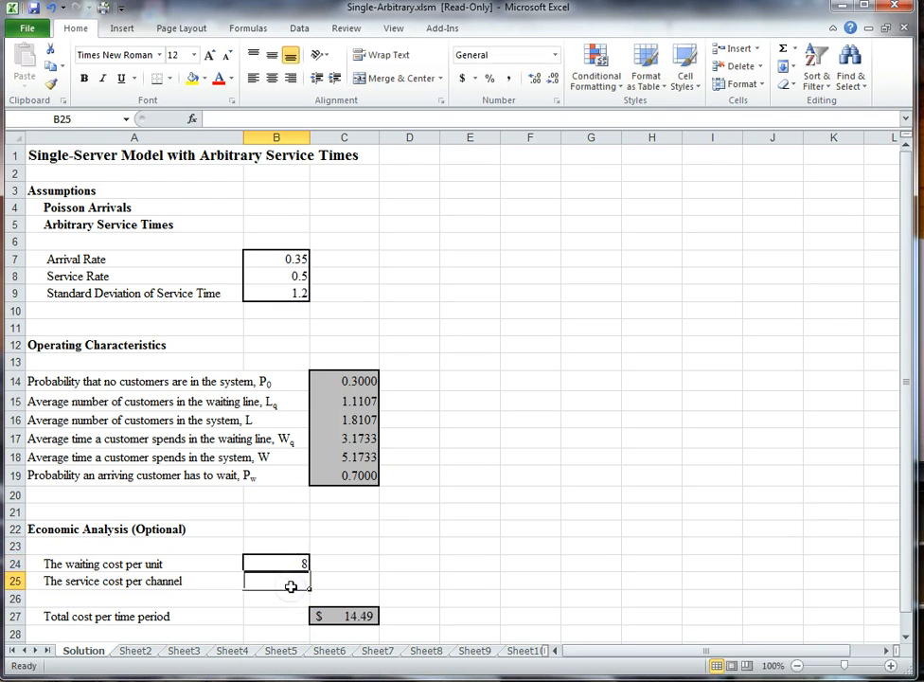
{"action": "type", "text": "5"}
{"action": "left_click", "coordinate": [381, 564]}
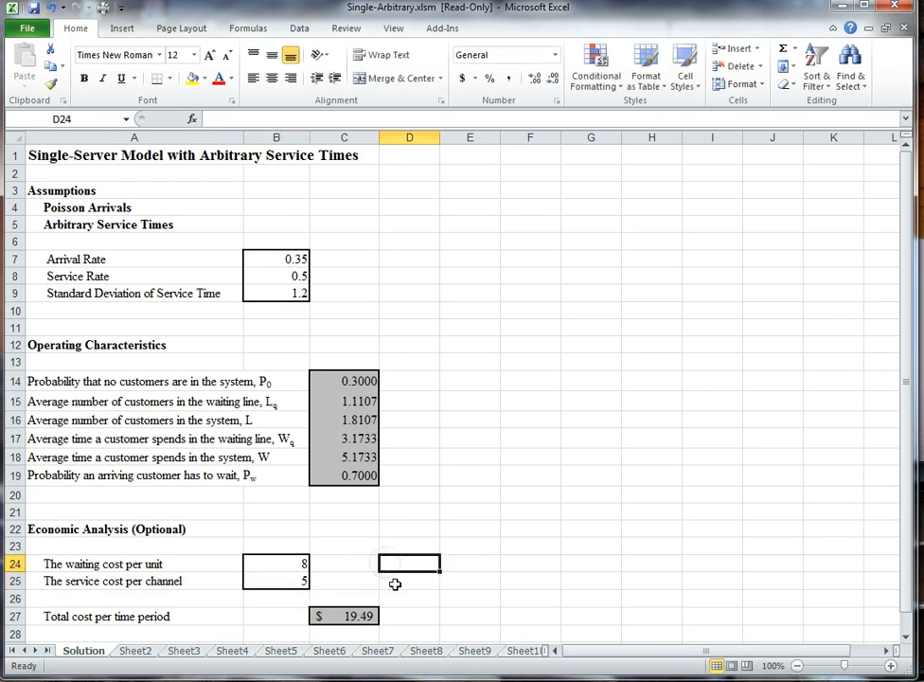
Set the service rate in B8 of the arbitrary service times model to 0.6
{"action": "left_click", "coordinate": [299, 276]}
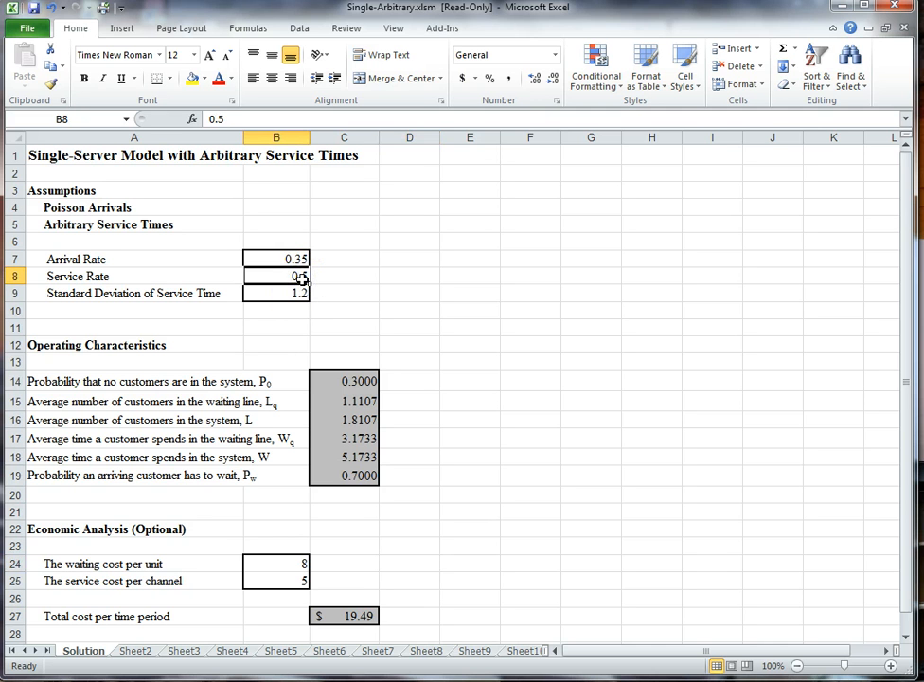
{"action": "type", "text": "."}
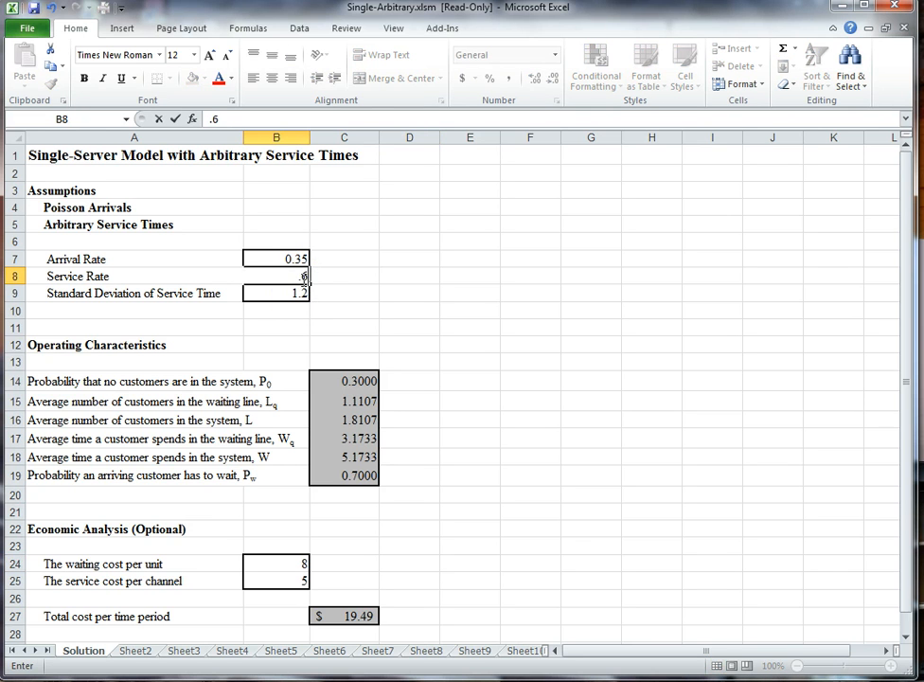
{"action": "type", "text": "6"}
{"action": "left_click", "coordinate": [331, 271]}
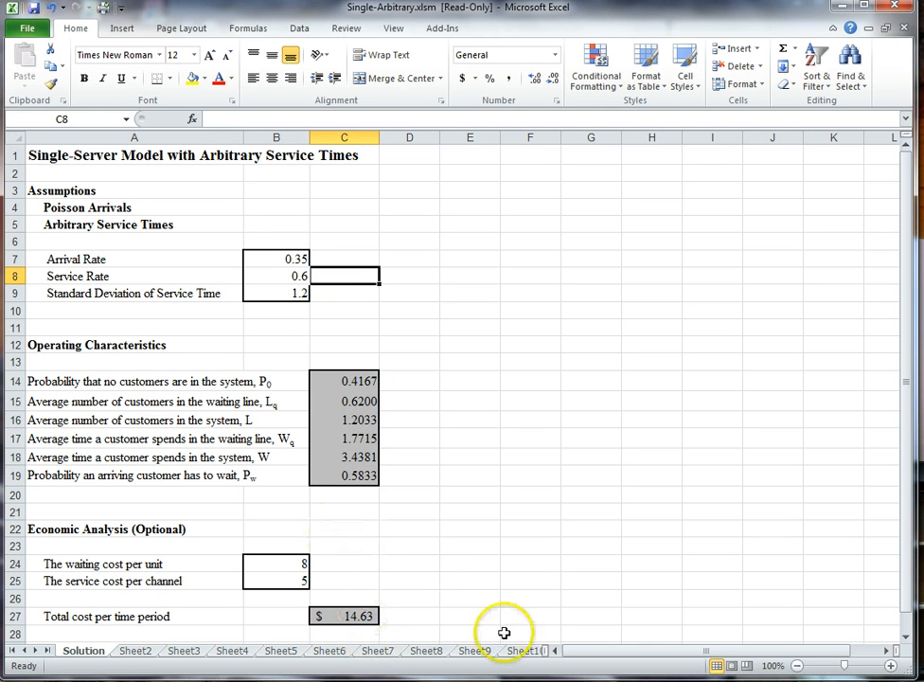
Minimize Single-Arbitrary.xlsm, open Finite.xlsm from the WEBfiles Ch 15 folder and enable editing
{"action": "left_click", "coordinate": [842, 9]}
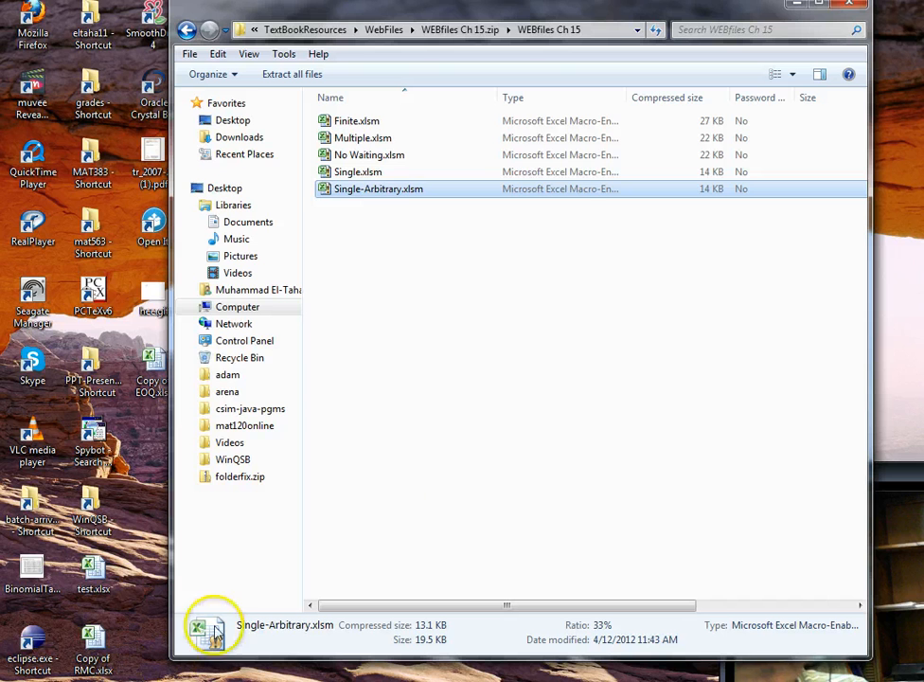
{"action": "double_click", "coordinate": [346, 130]}
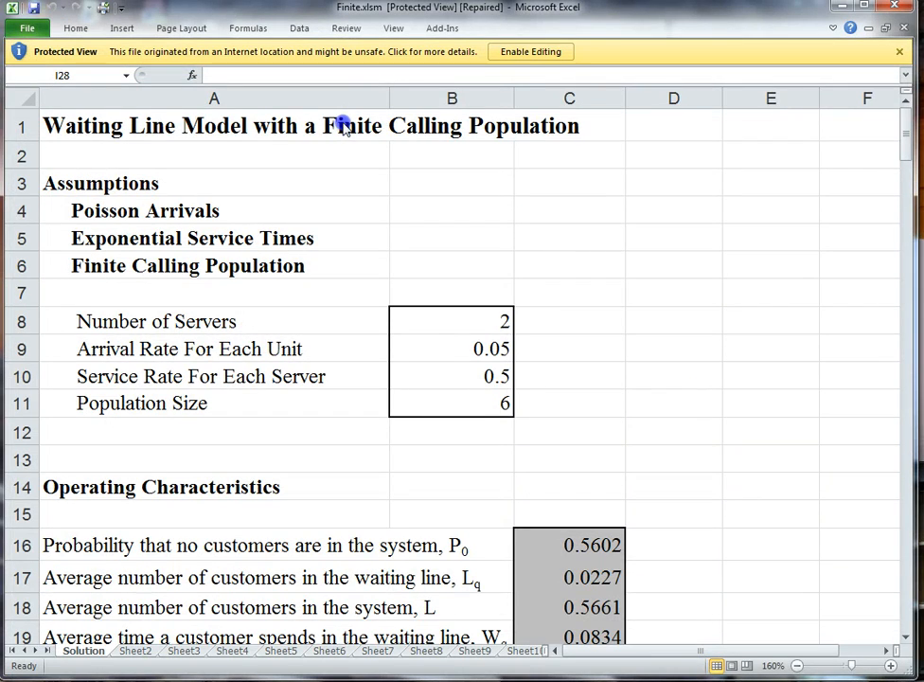
{"action": "left_click", "coordinate": [525, 53]}
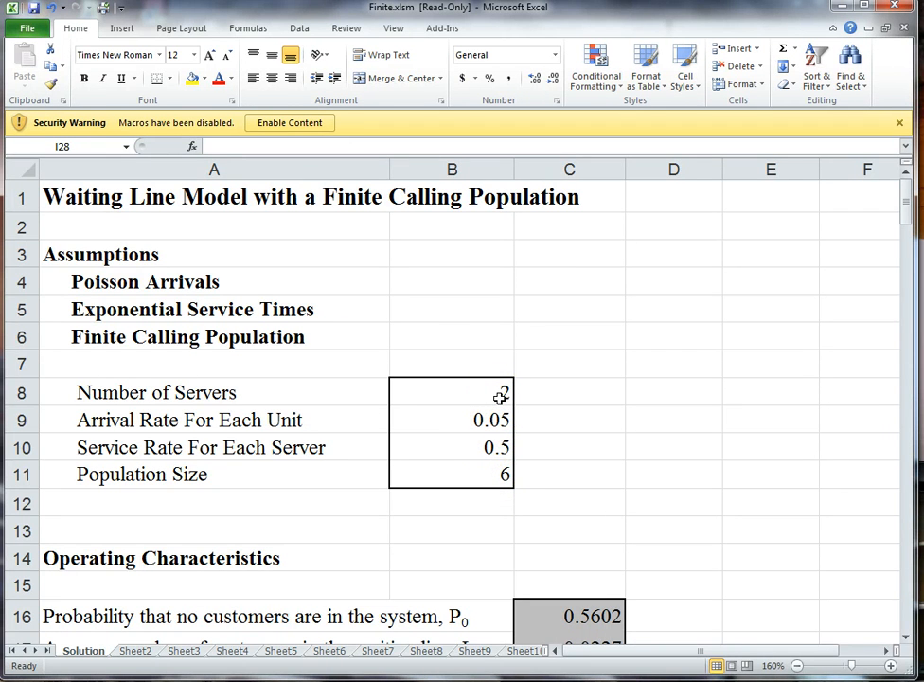
Examine the finite calling population model's arrival and service rates, operating characteristics and economic analysis section
{"action": "left_click", "coordinate": [540, 422]}
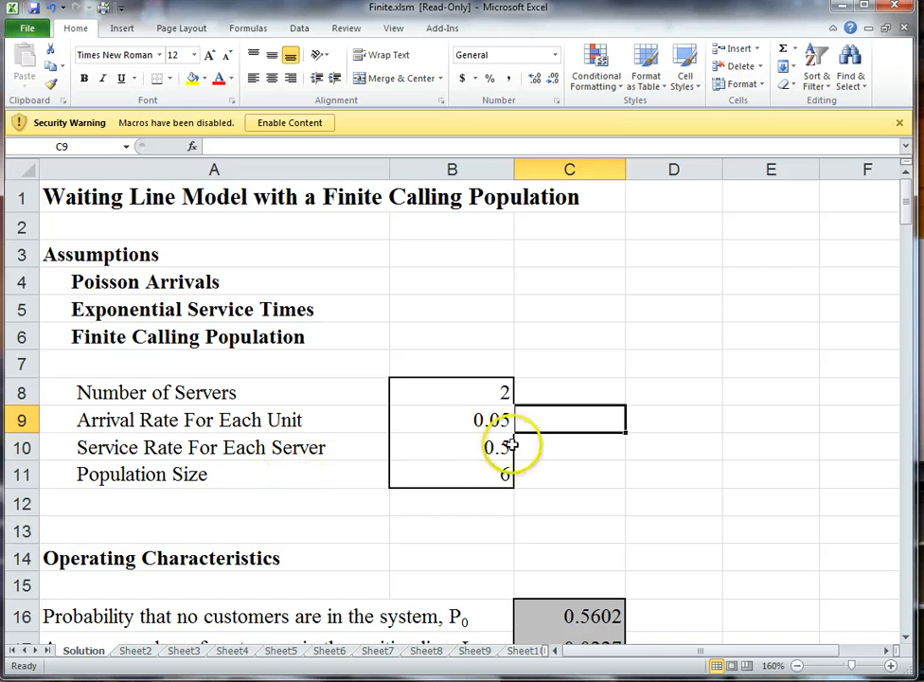
{"action": "left_click", "coordinate": [505, 449]}
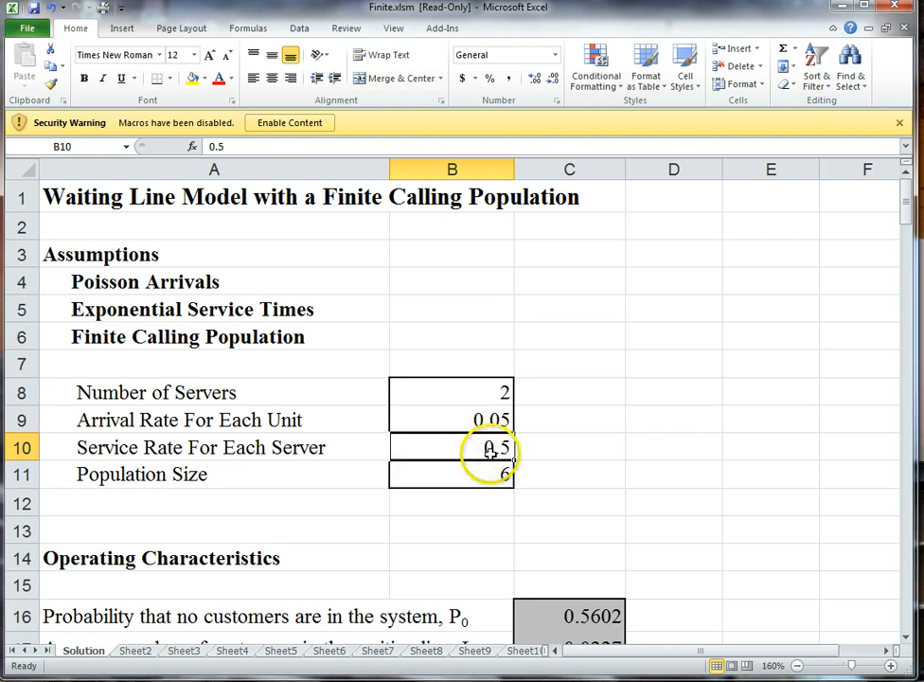
{"action": "left_click", "coordinate": [483, 427]}
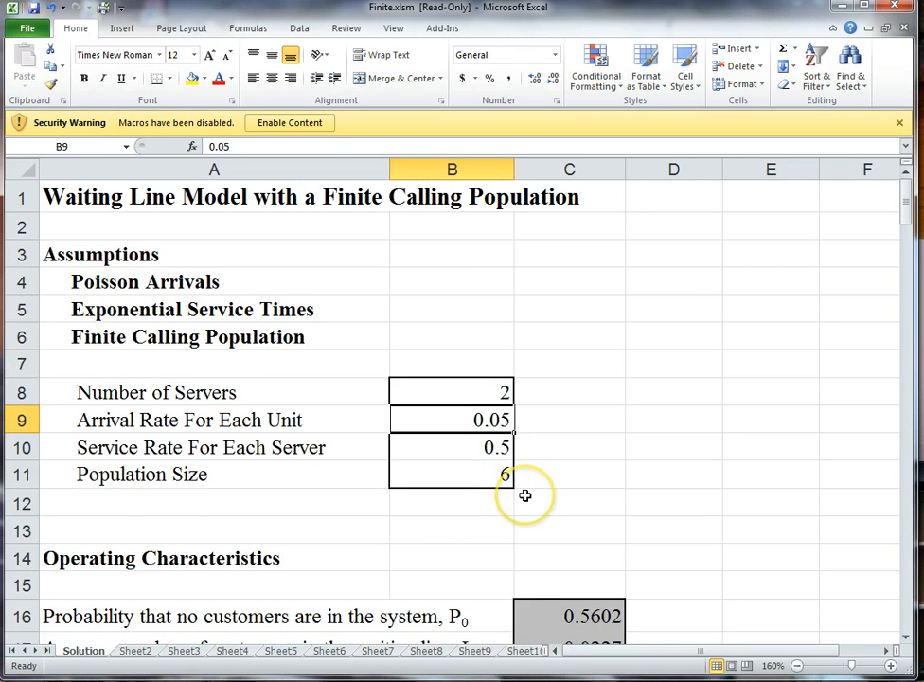
{"action": "scroll", "coordinate": [526, 492], "scroll_direction": "down", "scroll_amount": 2}
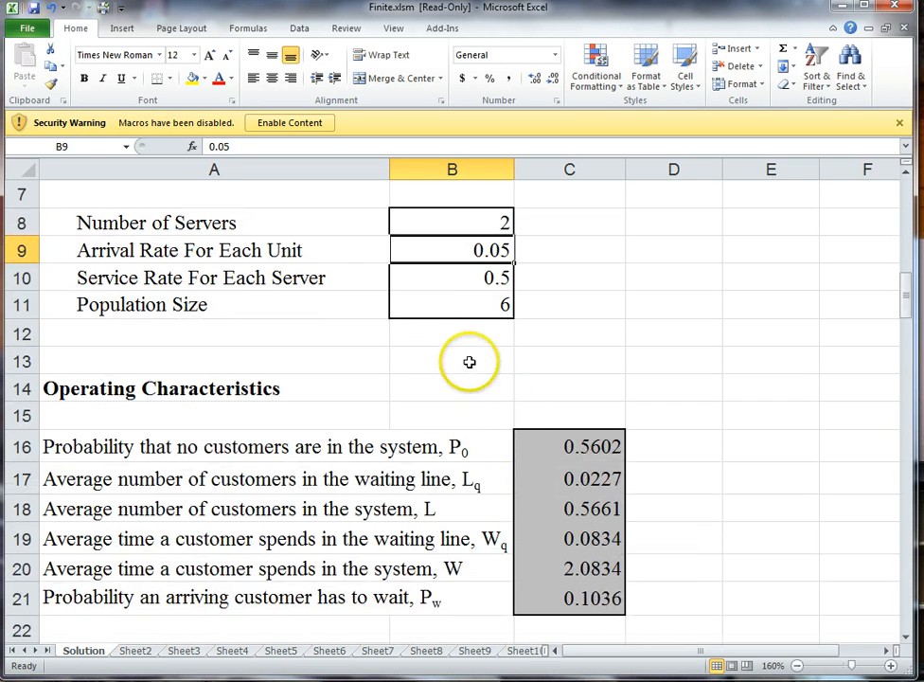
{"action": "scroll", "coordinate": [531, 383], "scroll_direction": "down", "scroll_amount": 3}
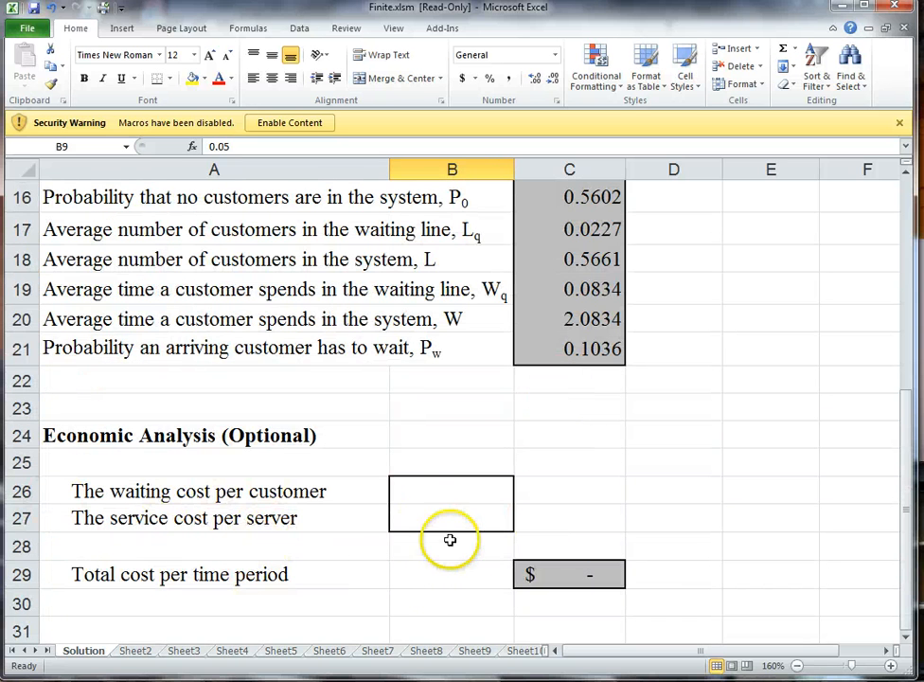
{"action": "scroll", "coordinate": [449, 539], "scroll_direction": "up", "scroll_amount": 4}
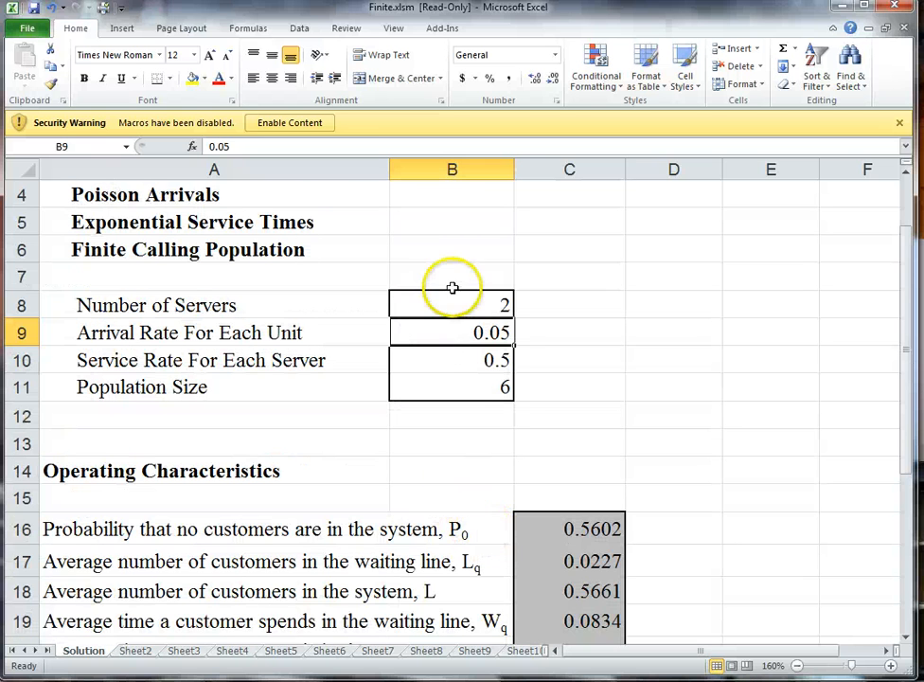
Set the population size in B11 to 8 and enable the workbook's macro content
{"action": "left_click", "coordinate": [502, 387]}
{"action": "type", "text": "8"}
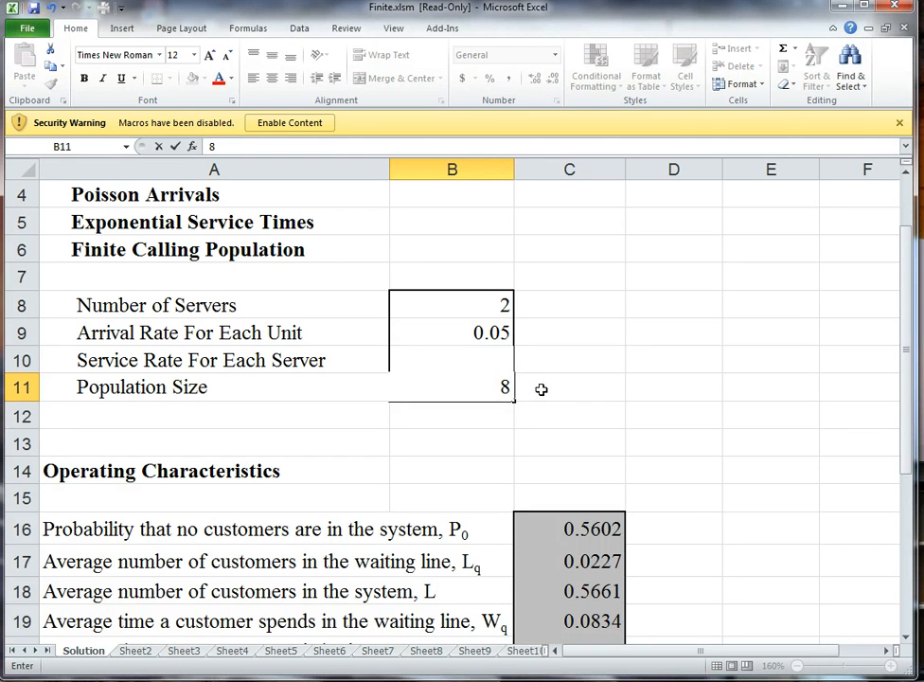
{"action": "left_click", "coordinate": [546, 390]}
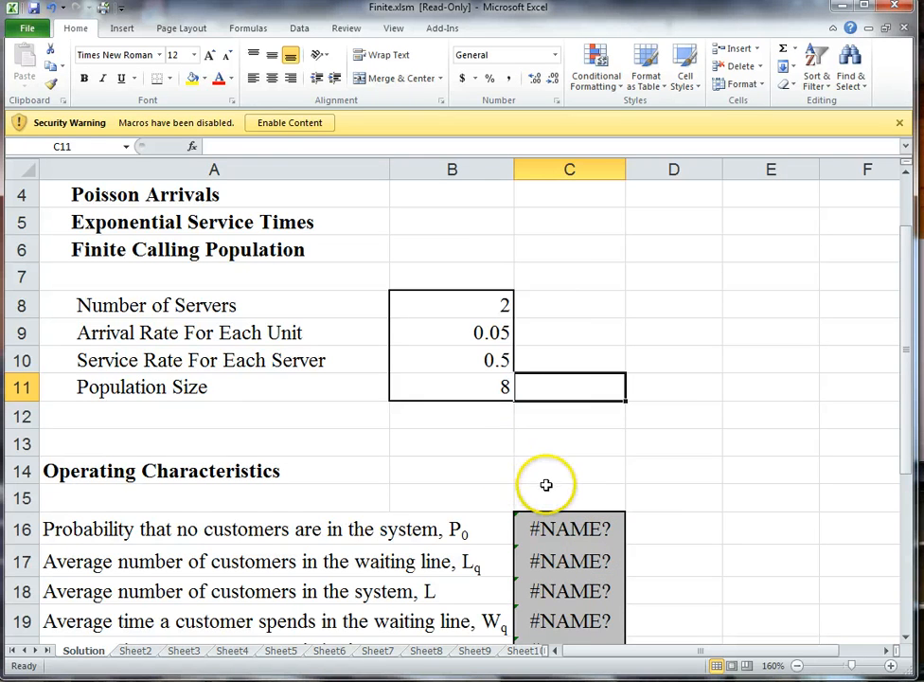
{"action": "left_click", "coordinate": [275, 126]}
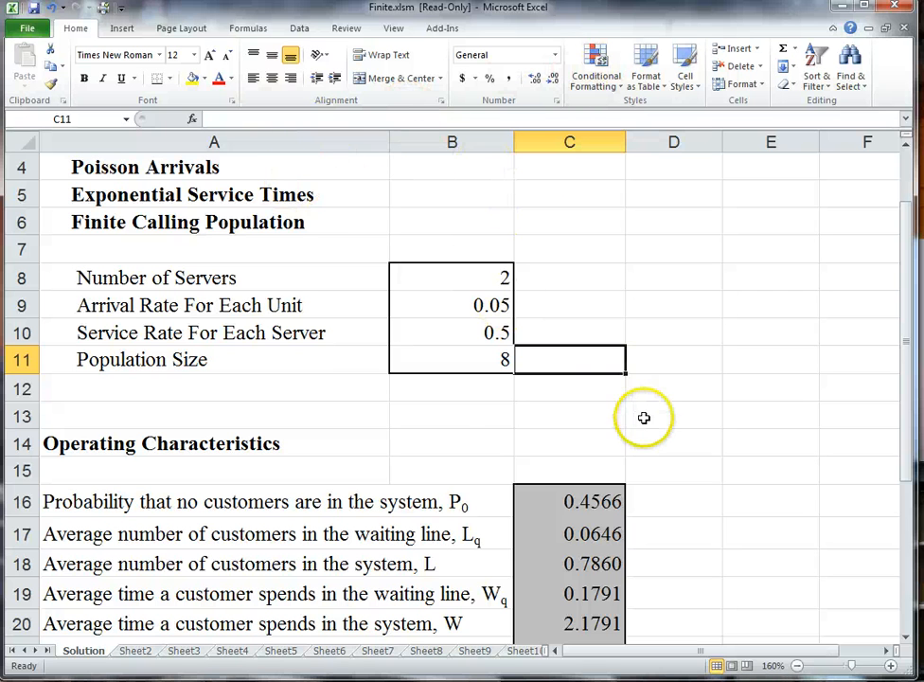
Enter a waiting cost per customer of 7 and a service cost per server of 5 in the finite population model
{"action": "scroll", "coordinate": [636, 412], "scroll_direction": "down", "scroll_amount": 3}
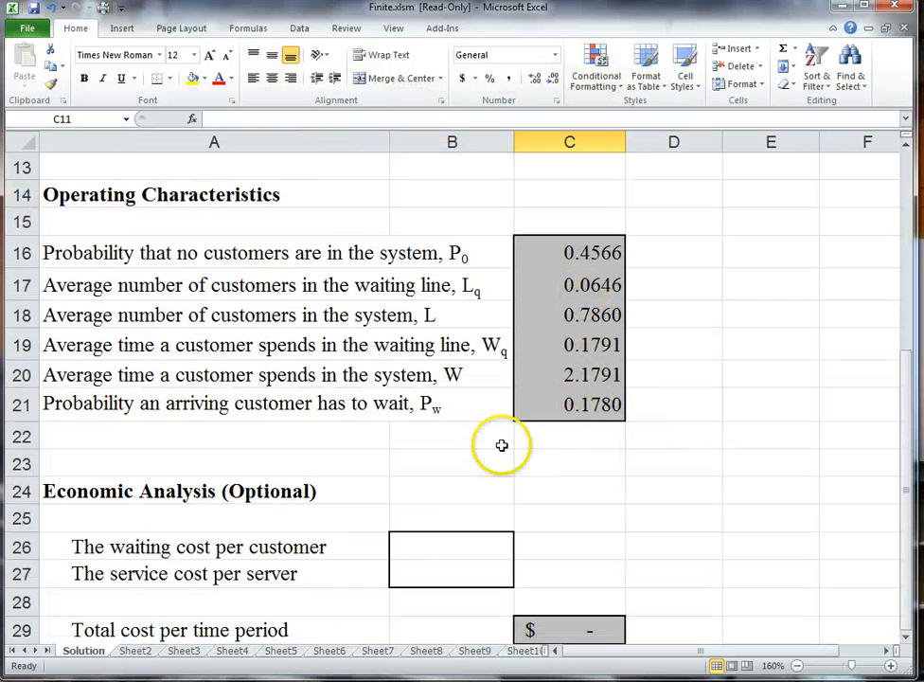
{"action": "left_click", "coordinate": [457, 547]}
{"action": "type", "text": "7"}
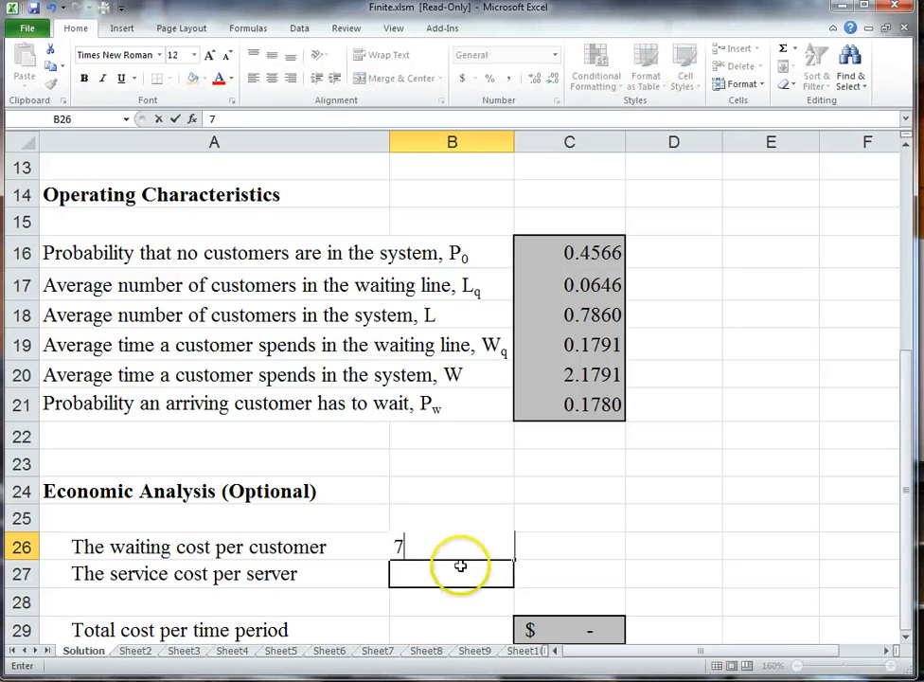
{"action": "left_click", "coordinate": [456, 573]}
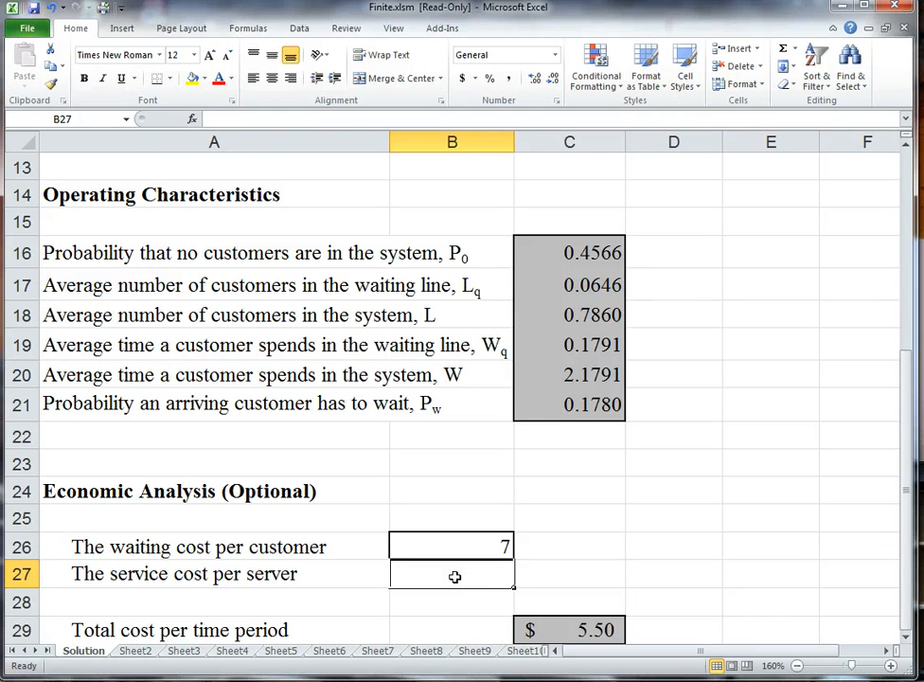
{"action": "type", "text": "5"}
{"action": "left_click", "coordinate": [541, 544]}
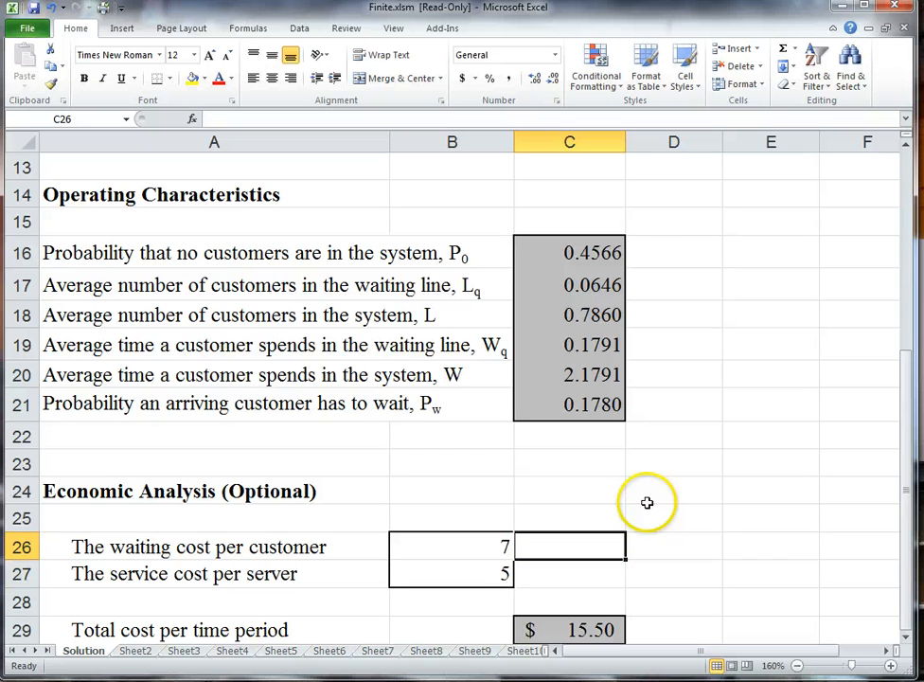
Set the number of servers in B8 to 3 and review the recalculated operating characteristics and total cost
{"action": "scroll", "coordinate": [646, 503], "scroll_direction": "up", "scroll_amount": 3}
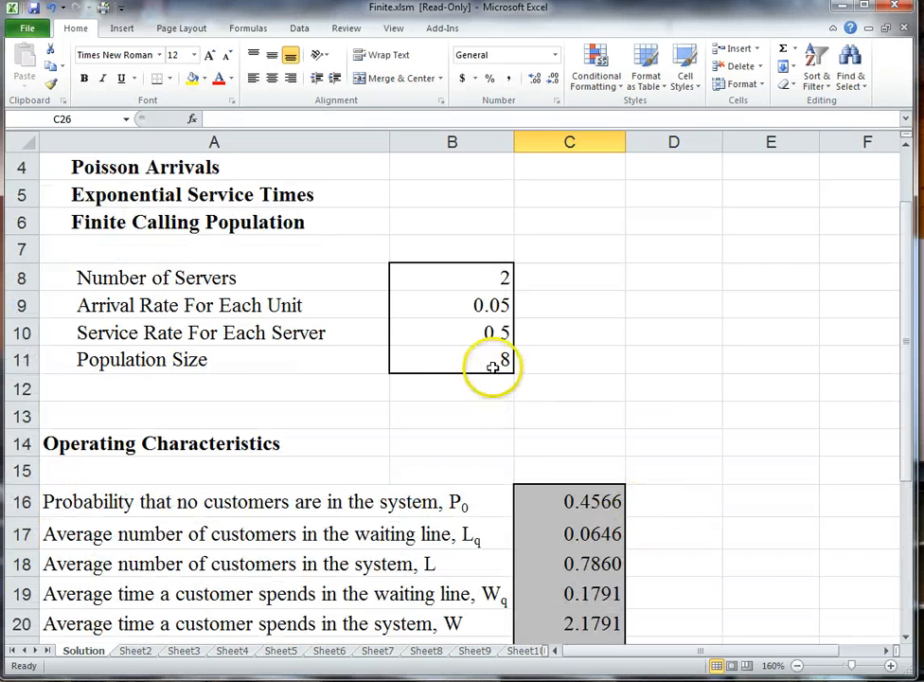
{"action": "left_click", "coordinate": [488, 359]}
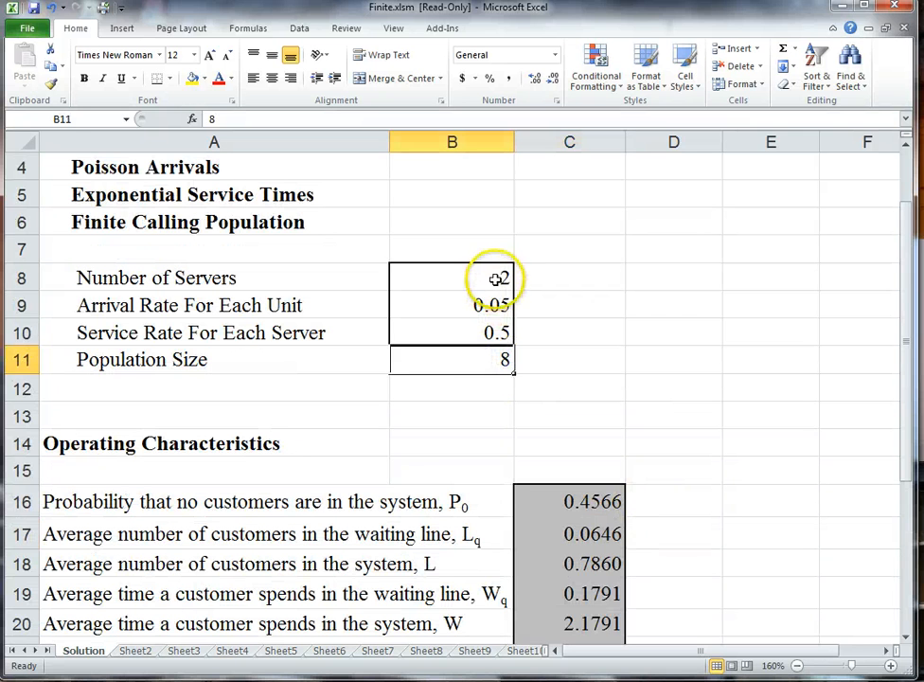
{"action": "left_click", "coordinate": [495, 278]}
{"action": "type", "text": "3"}
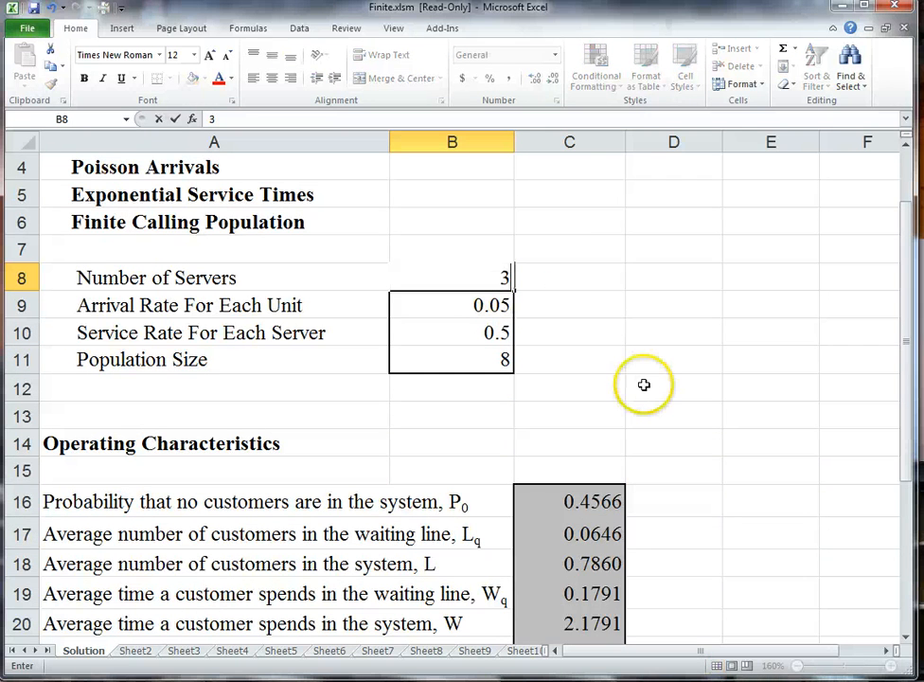
{"action": "scroll", "coordinate": [646, 384], "scroll_direction": "down", "scroll_amount": 2}
{"action": "scroll", "coordinate": [713, 419], "scroll_direction": "down", "scroll_amount": 1}
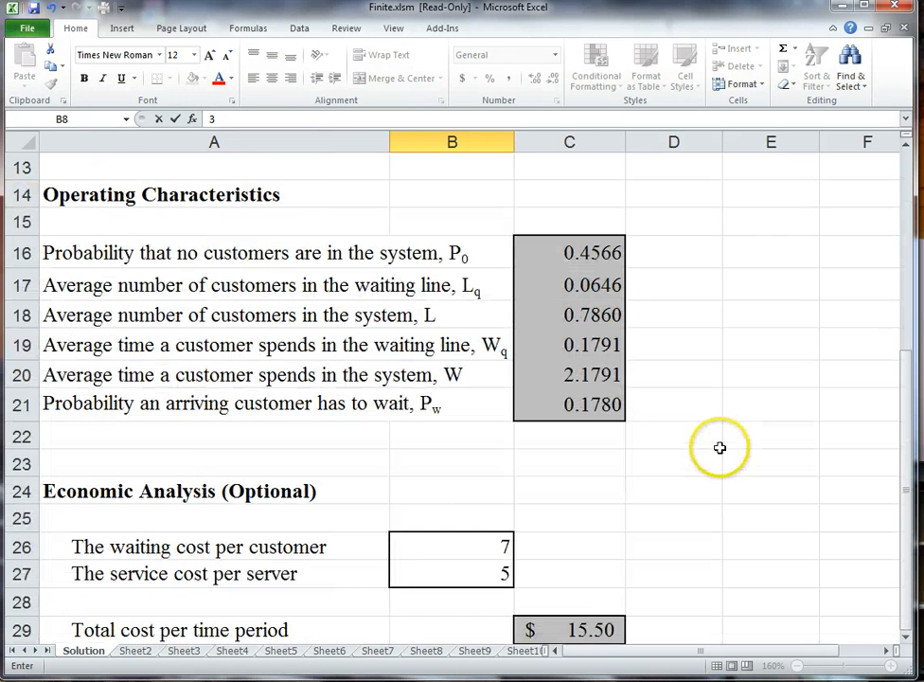
{"action": "left_click", "coordinate": [738, 456]}
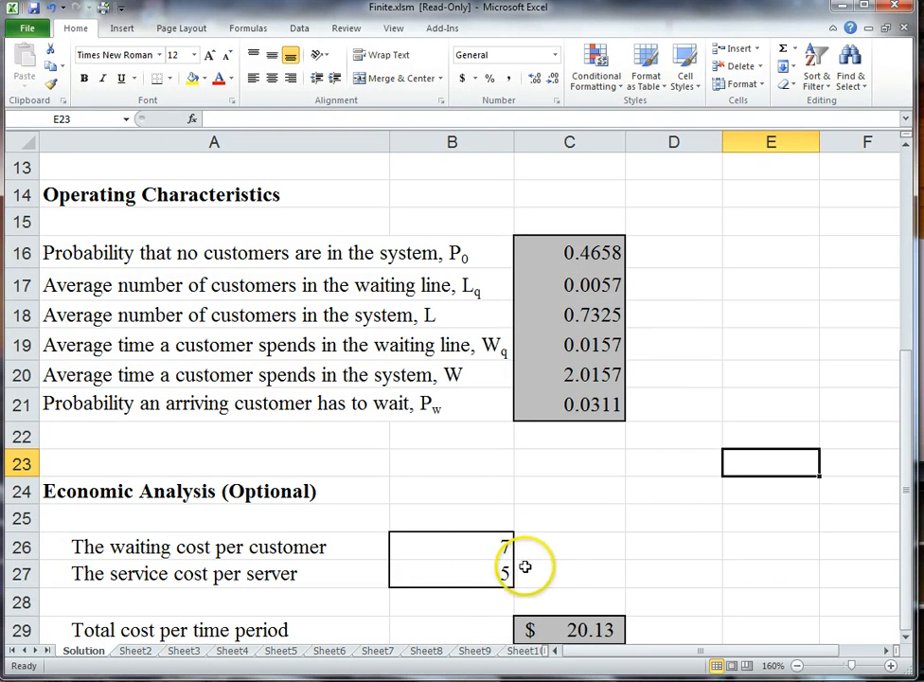
{"action": "scroll", "coordinate": [622, 543], "scroll_direction": "up", "scroll_amount": 1}
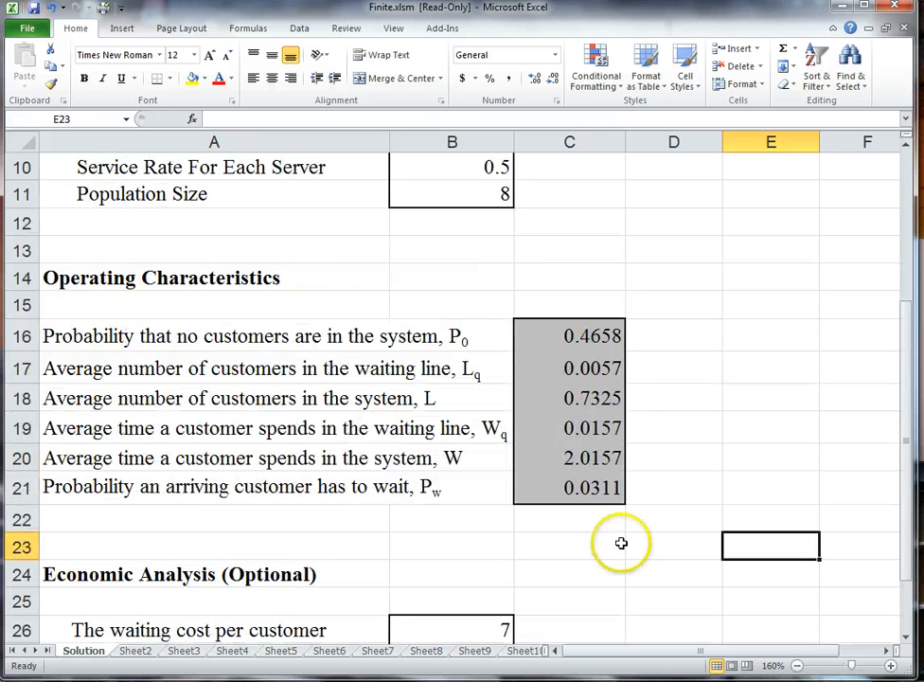
{"action": "scroll", "coordinate": [492, 407], "scroll_direction": "up", "scroll_amount": 3}
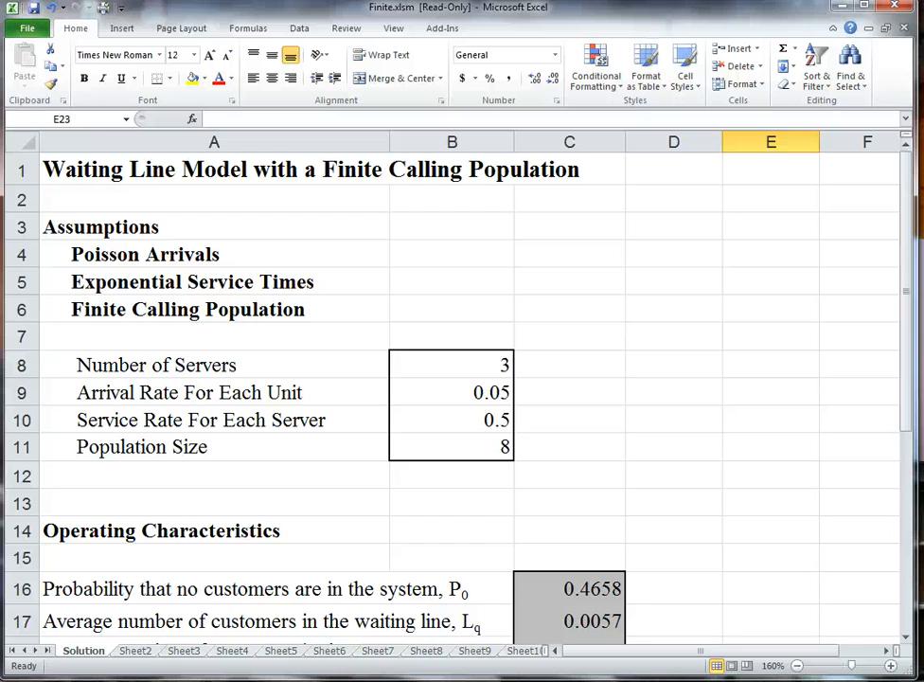
Minimize Finite.xlsm, open Multiple.xlsm from the same folder, and enable its editing and macro content
{"action": "left_click", "coordinate": [843, 8]}
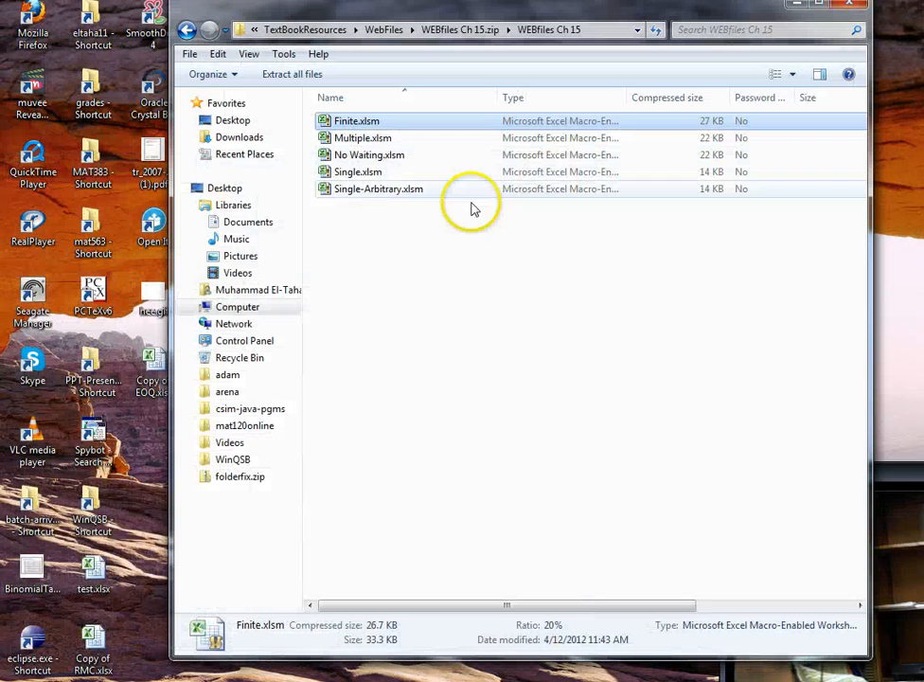
{"action": "double_click", "coordinate": [339, 139]}
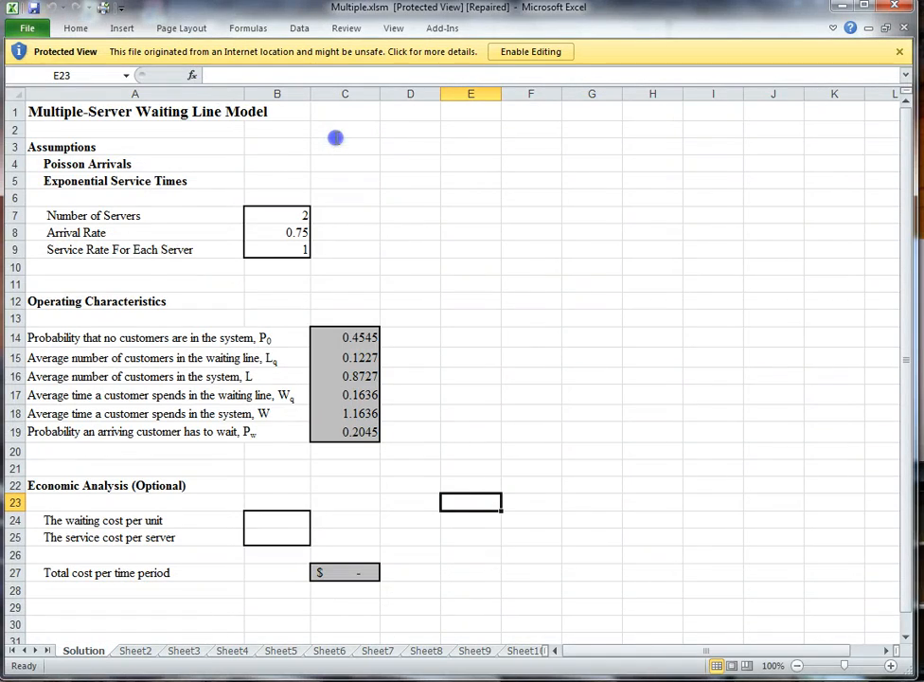
{"action": "left_click", "coordinate": [518, 54]}
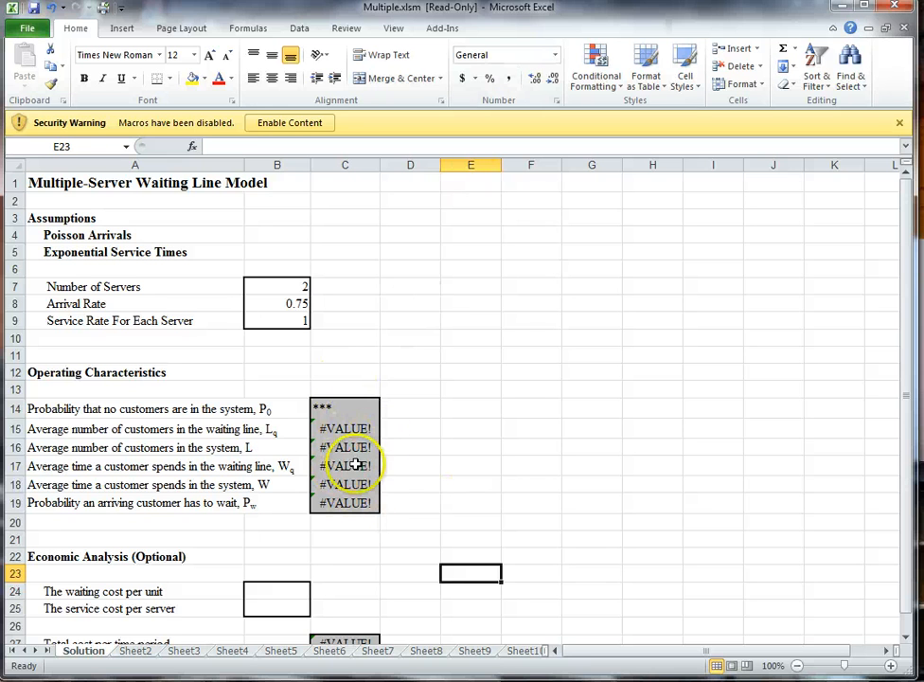
{"action": "left_click", "coordinate": [268, 120]}
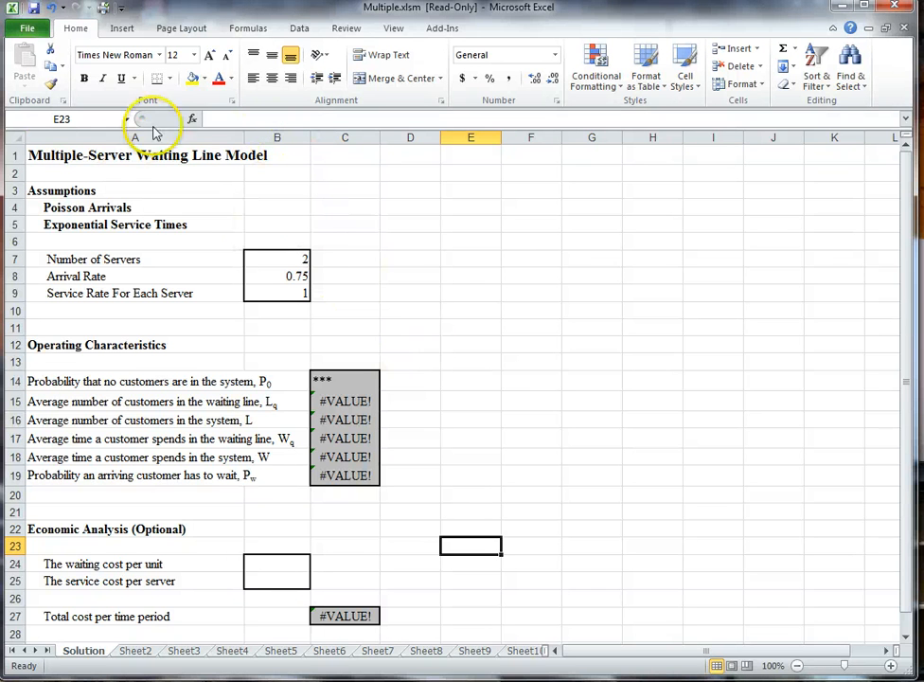
{"action": "left_click", "coordinate": [249, 27]}
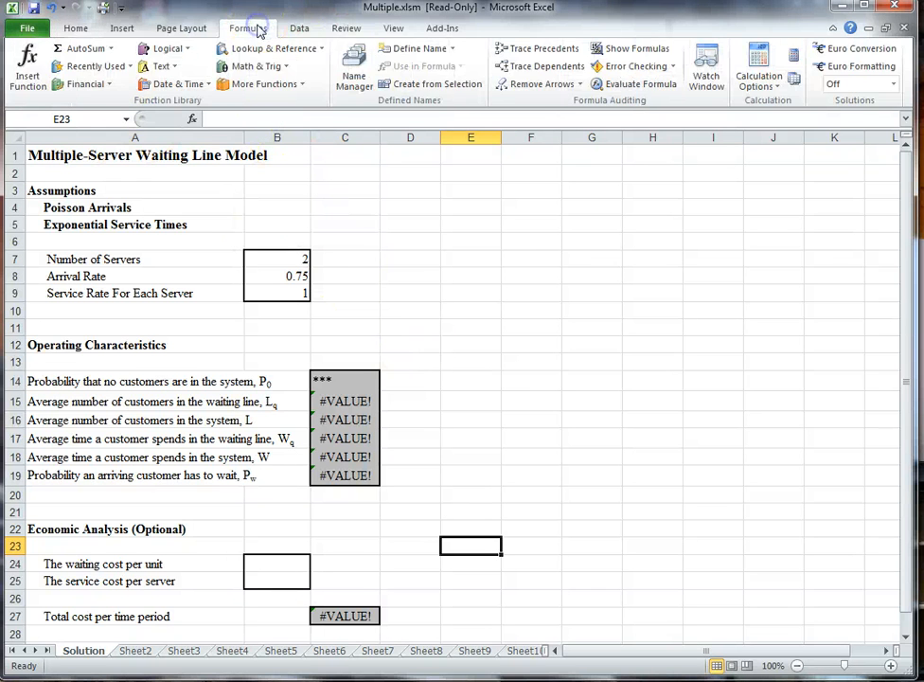
{"action": "left_click", "coordinate": [39, 75]}
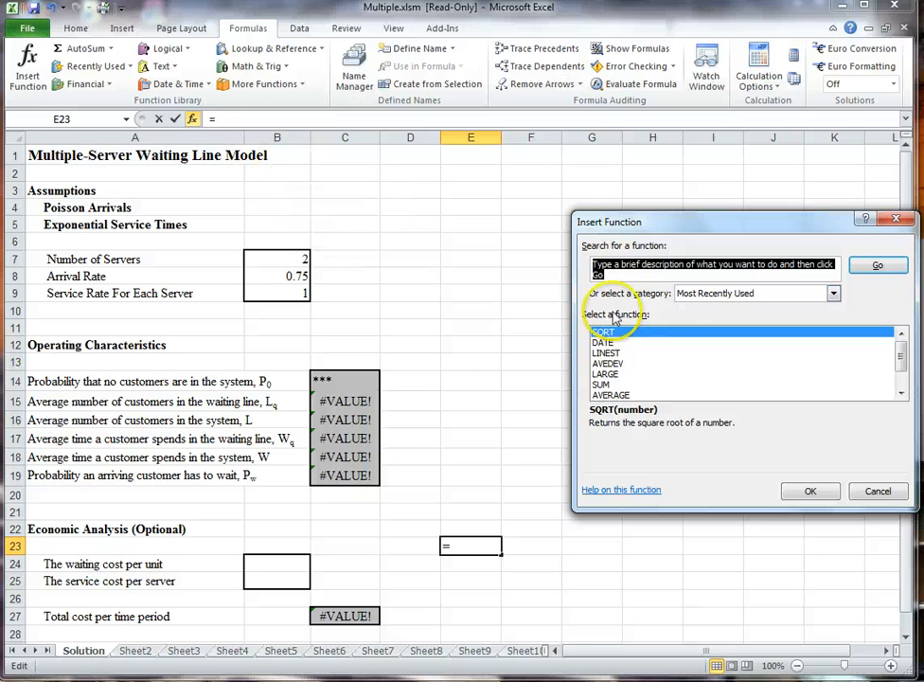
{"action": "left_click", "coordinate": [891, 219]}
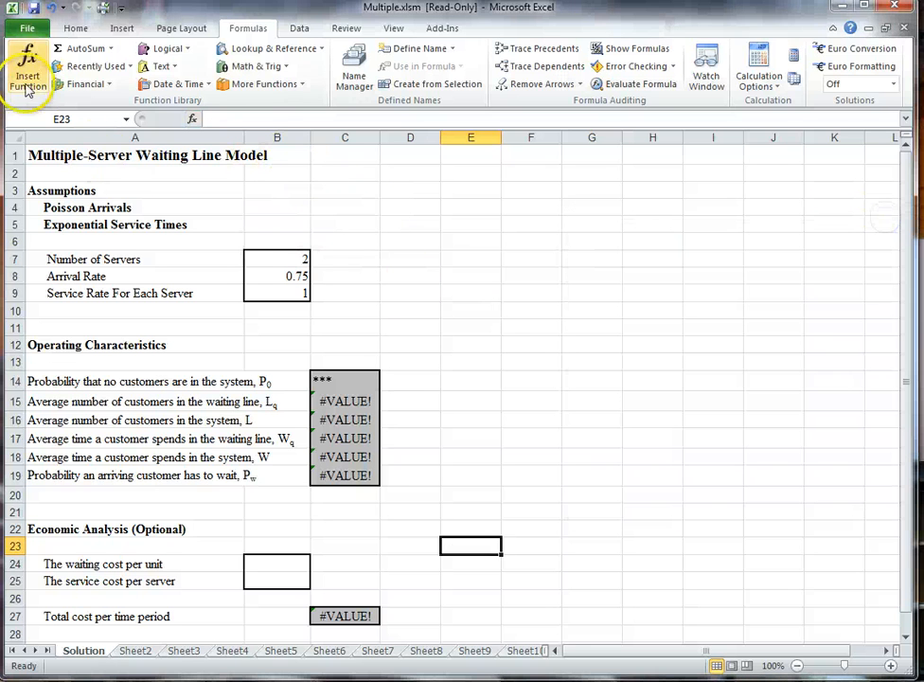
Re-confirm the P0 function in C14 with arguments B7, B8 and B9 to recalculate the multiple-server operating characteristics
{"action": "left_click", "coordinate": [333, 379]}
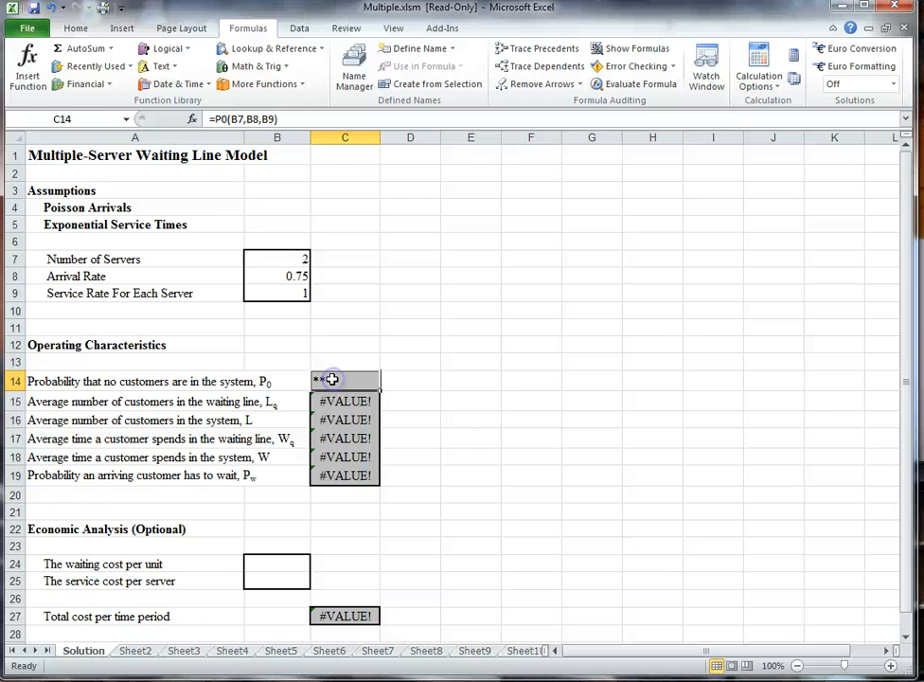
{"action": "left_click", "coordinate": [27, 59]}
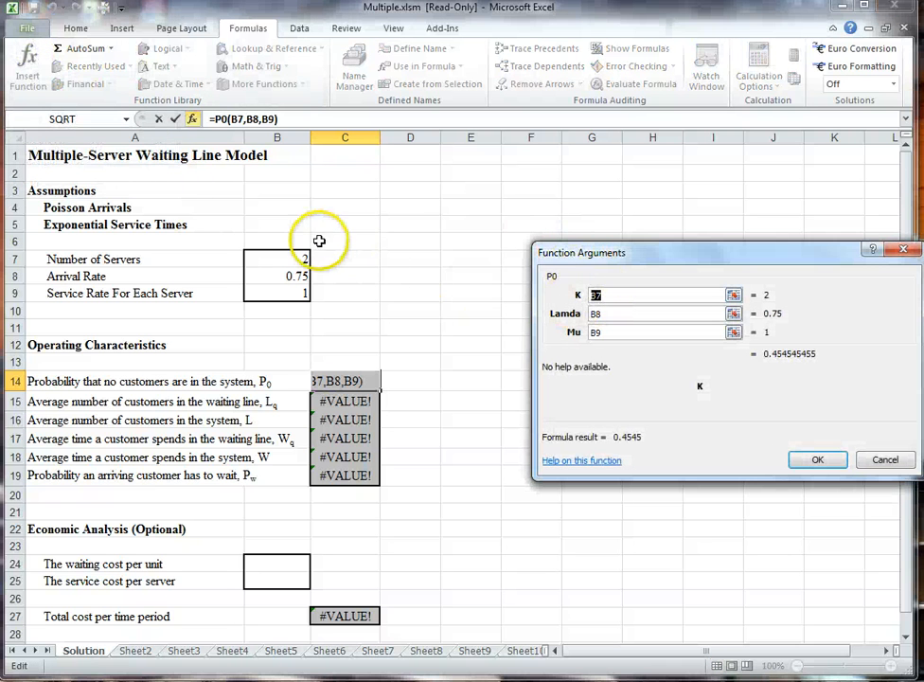
{"action": "left_click", "coordinate": [812, 458]}
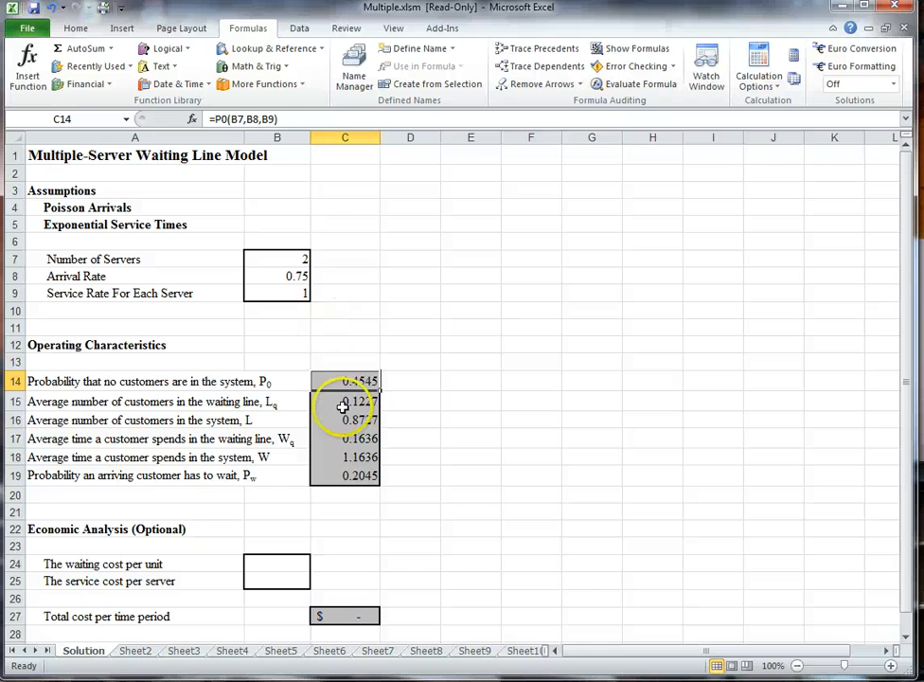
Enter a waiting cost per unit of 6 and a service cost per server of 7 in the multiple-server model
{"action": "left_click", "coordinate": [299, 563]}
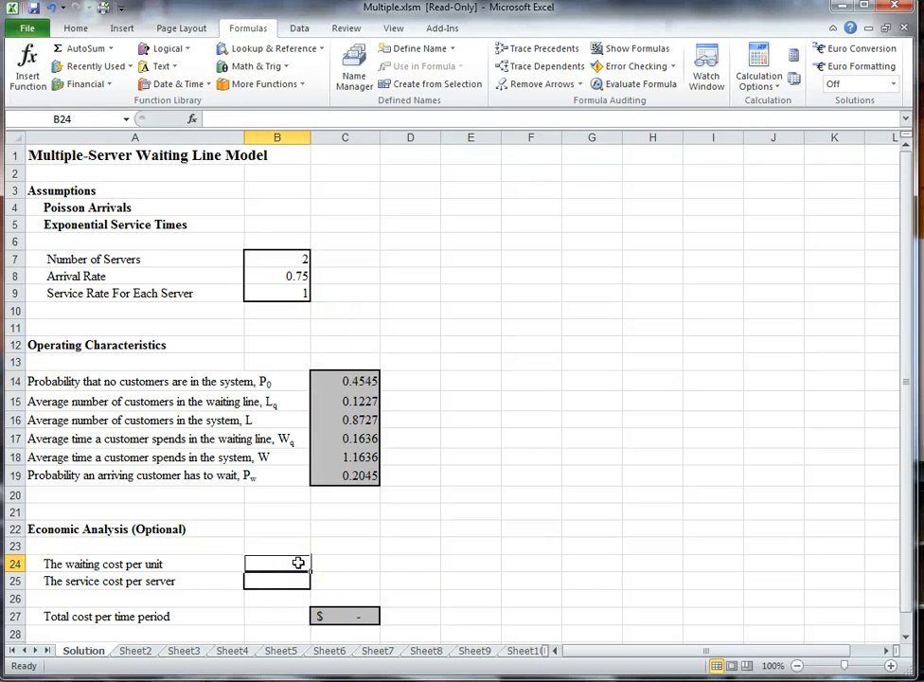
{"action": "type", "text": "6"}
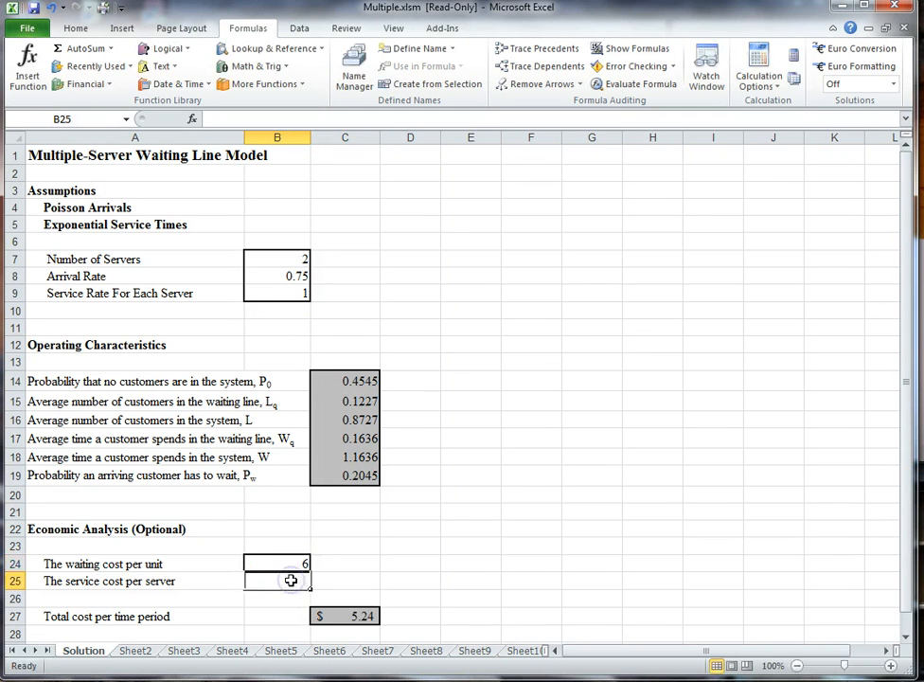
{"action": "type", "text": "7"}
{"action": "left_click", "coordinate": [413, 561]}
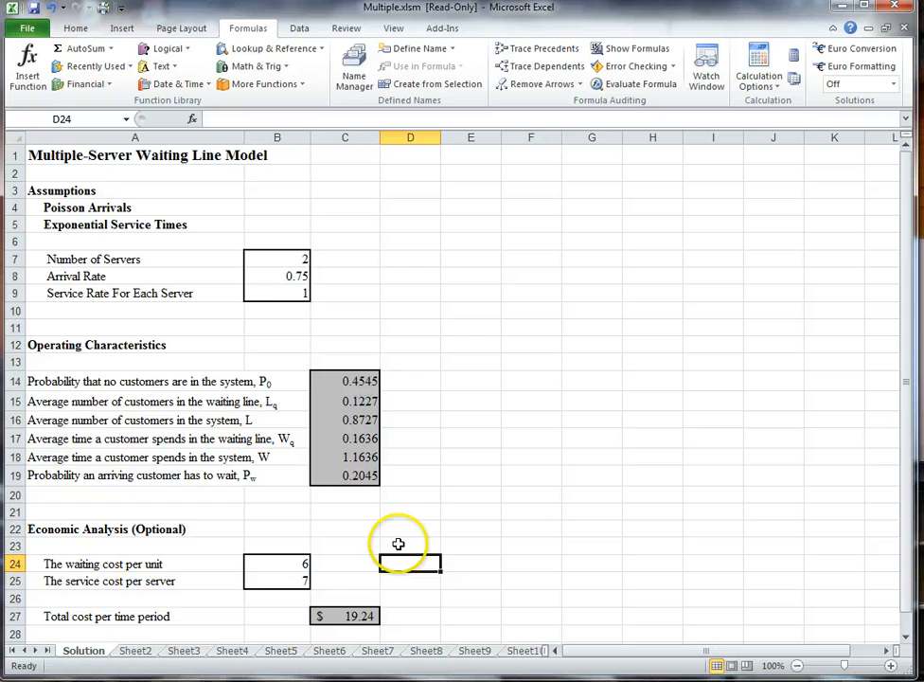
Set the number of servers in B7 of the multiple-server model to 3
{"action": "left_click", "coordinate": [298, 293]}
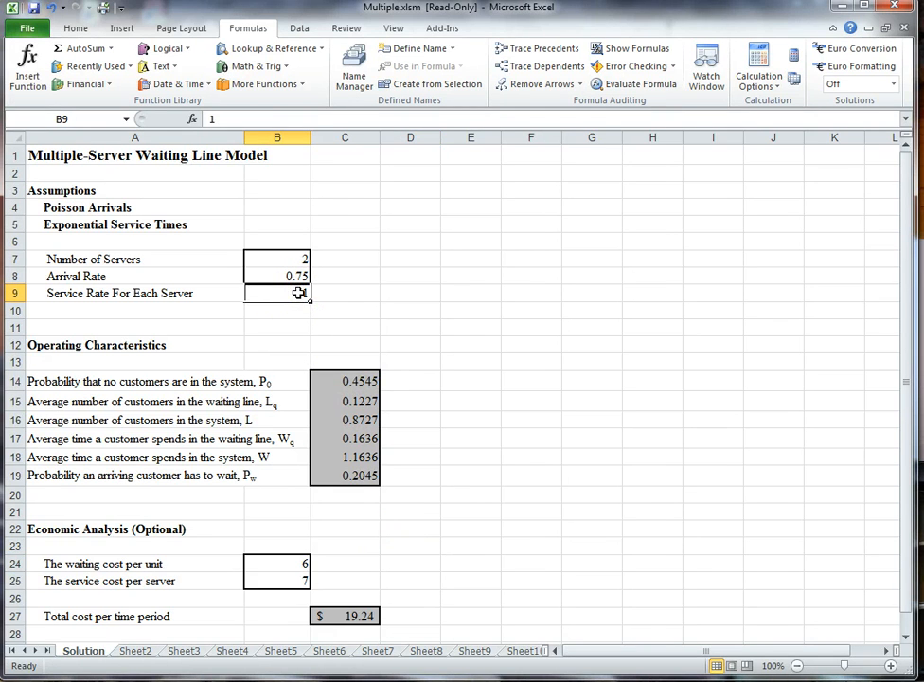
{"action": "left_click", "coordinate": [303, 259]}
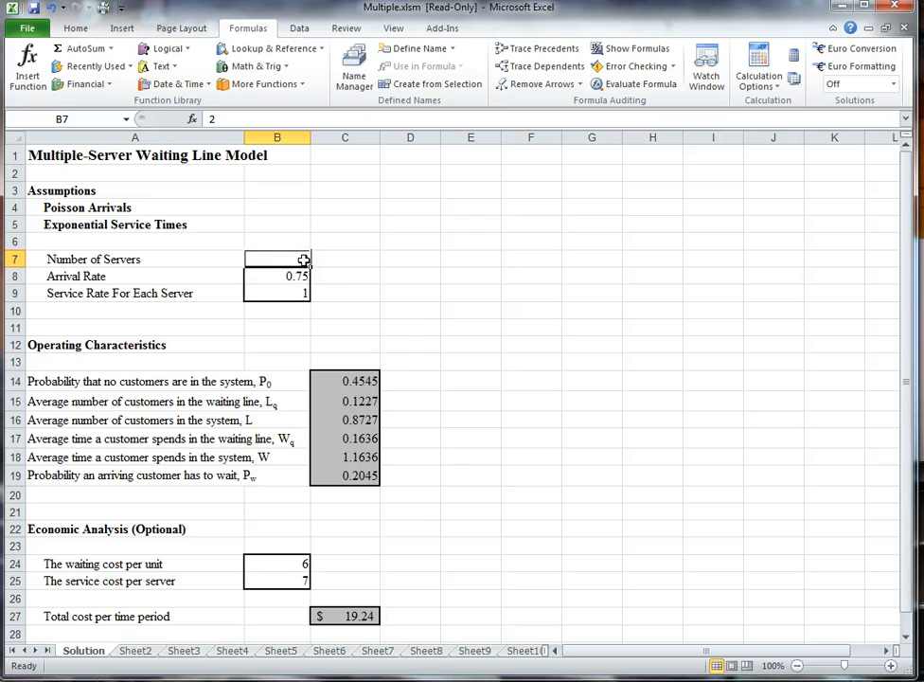
{"action": "type", "text": "3"}
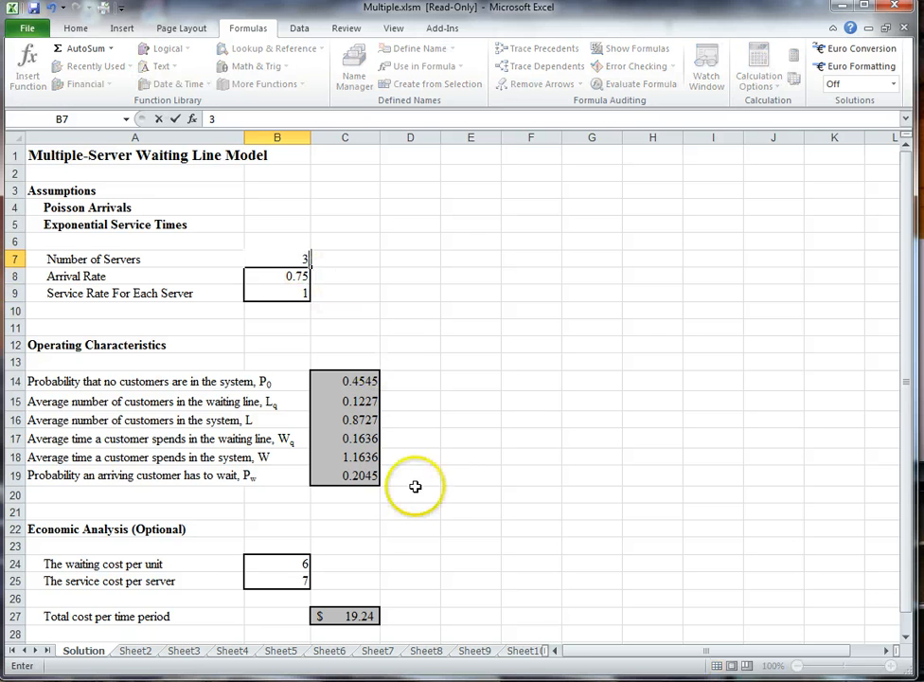
{"action": "left_click", "coordinate": [408, 618]}
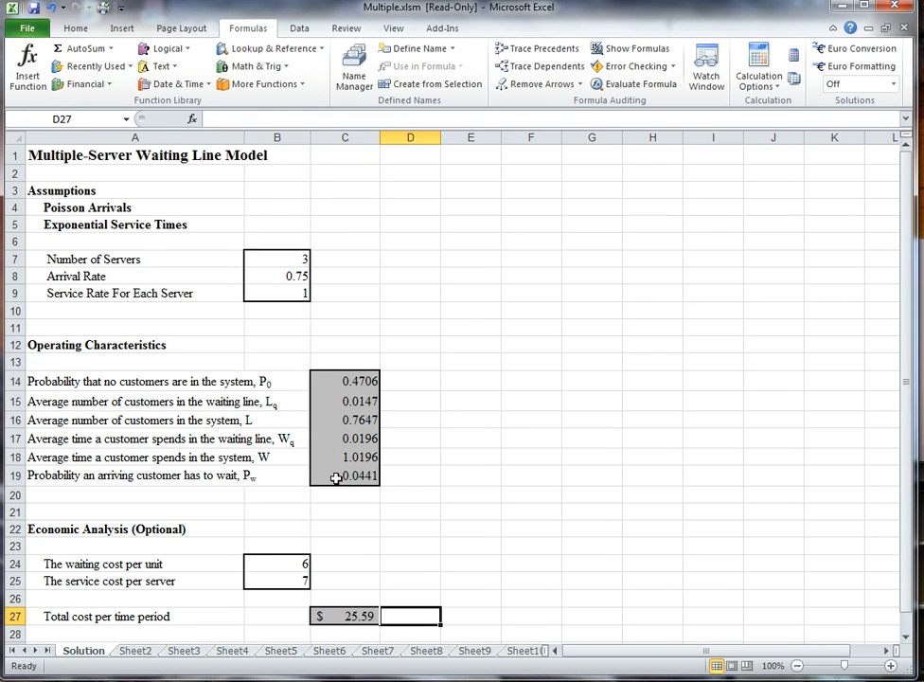
Try an arrival rate of 4 in B8 of the multiple-server model
{"action": "left_click", "coordinate": [300, 279]}
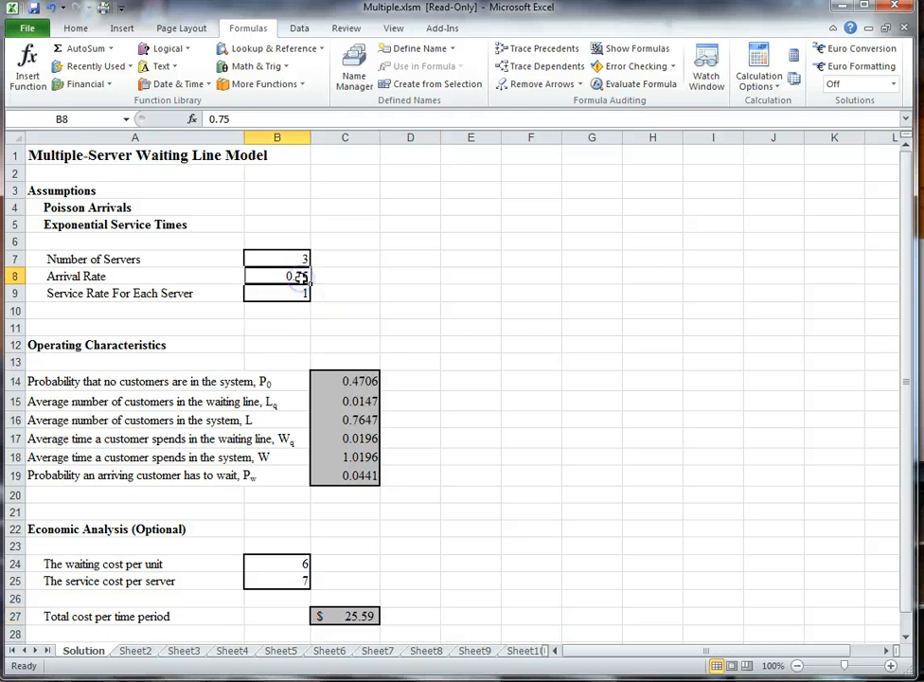
{"action": "type", "text": "4"}
{"action": "left_click", "coordinate": [359, 294]}
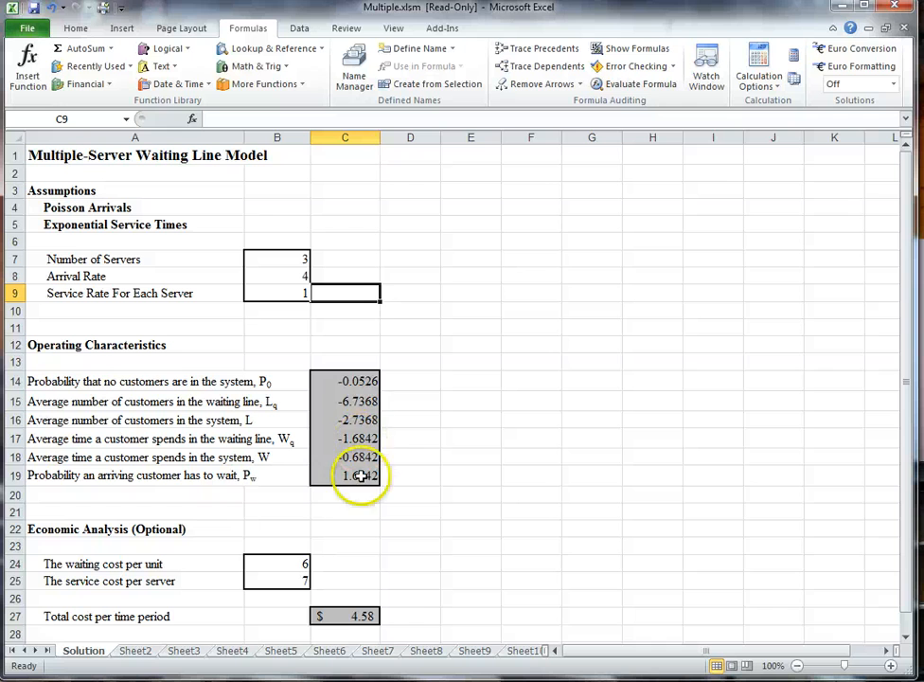
Set the arrival rate in B8 to 2.5 so it stays below the total service rate of the three servers
{"action": "left_click", "coordinate": [304, 276]}
{"action": "type", "text": "2"}
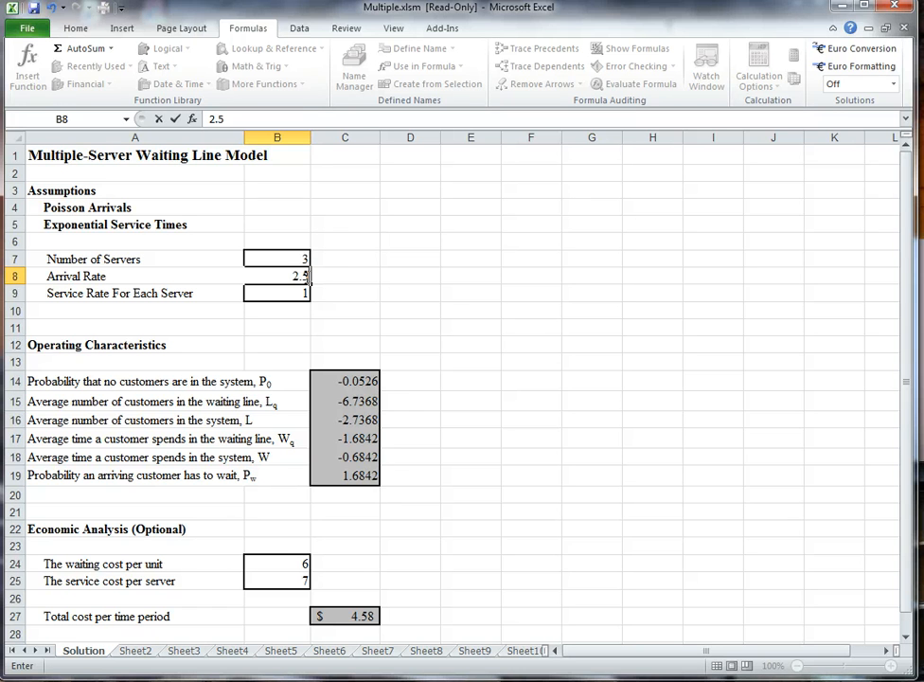
{"action": "type", "text": ".5"}
{"action": "left_click", "coordinate": [367, 276]}
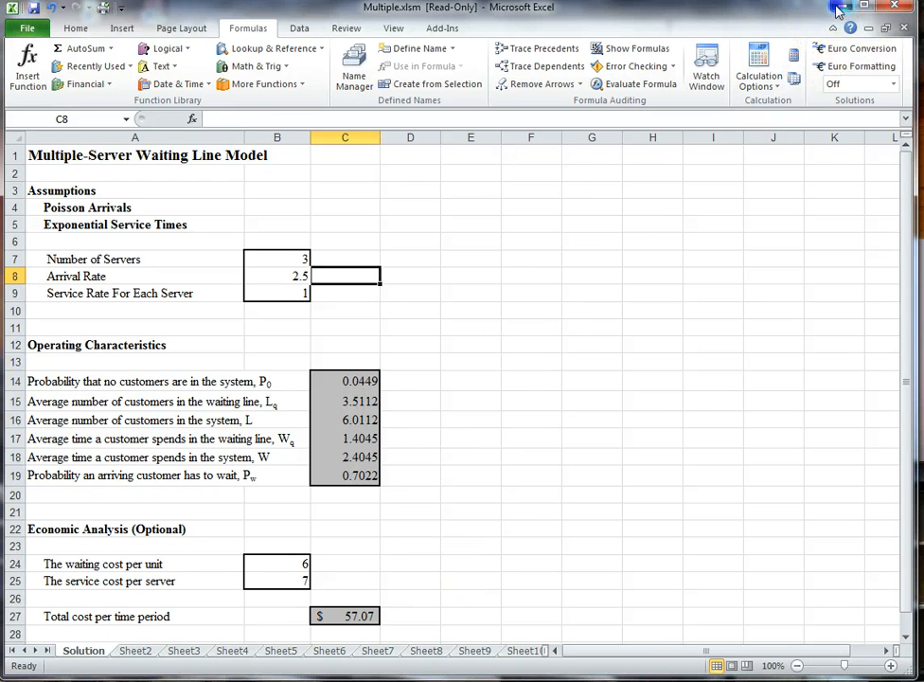
Minimize Multiple.xlsm, open No Waiting.xlsm from the same folder, and enable its editing and macro content
{"action": "left_click", "coordinate": [864, 7]}
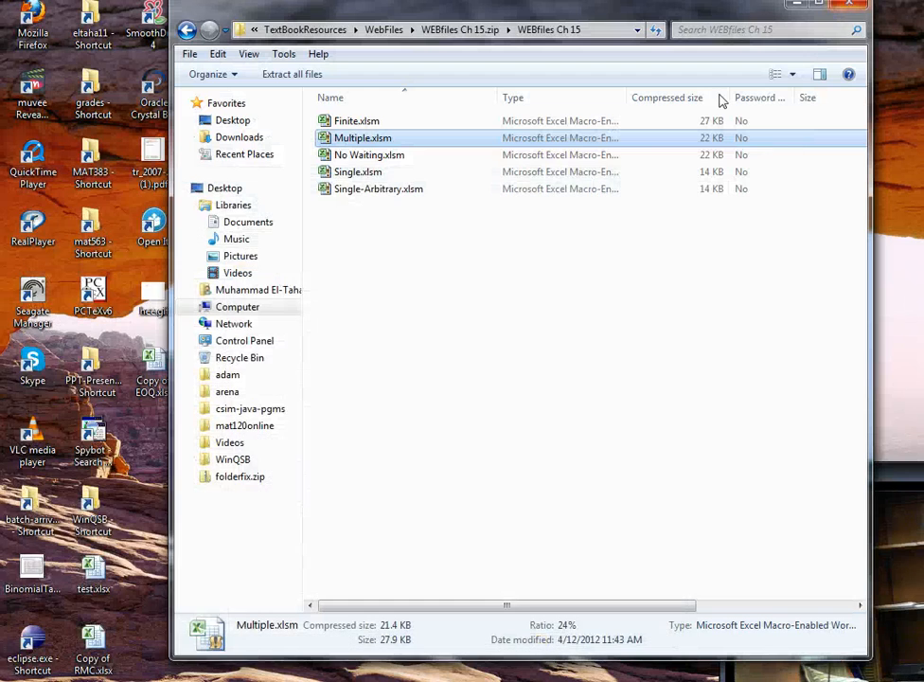
{"action": "double_click", "coordinate": [334, 155]}
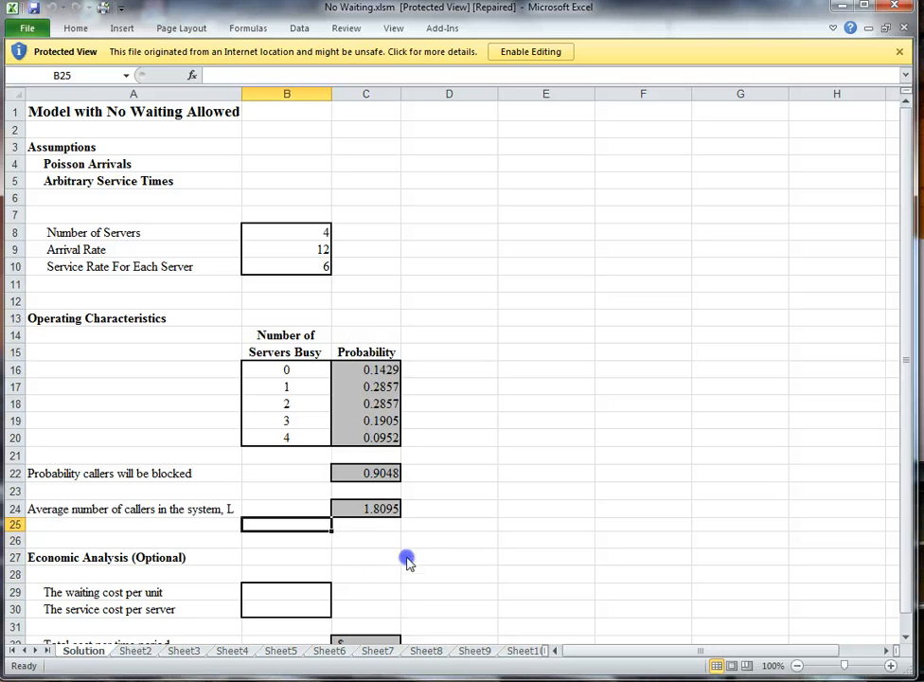
{"action": "left_click", "coordinate": [506, 55]}
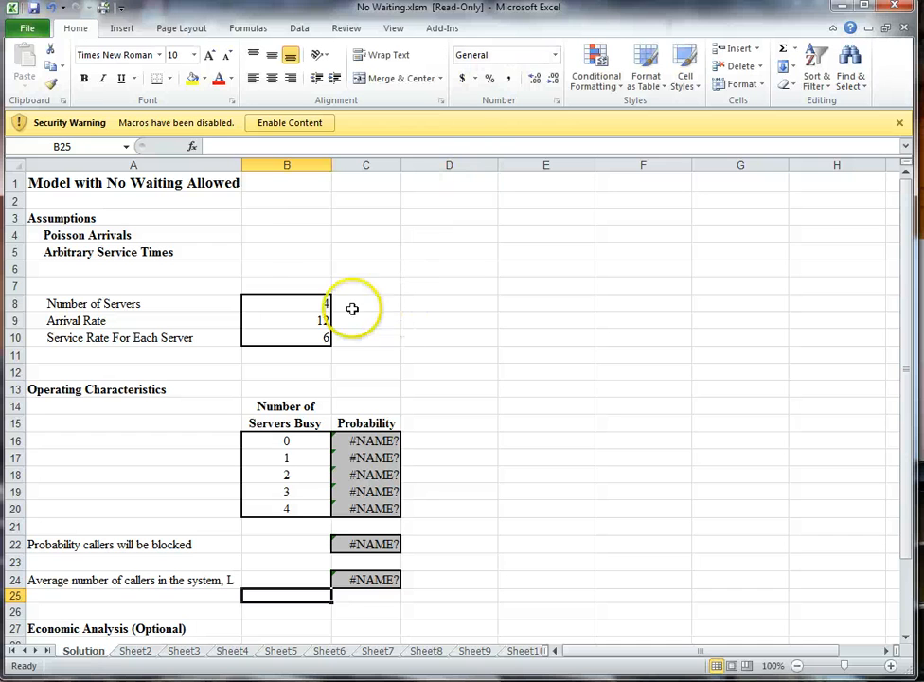
{"action": "left_click", "coordinate": [266, 123]}
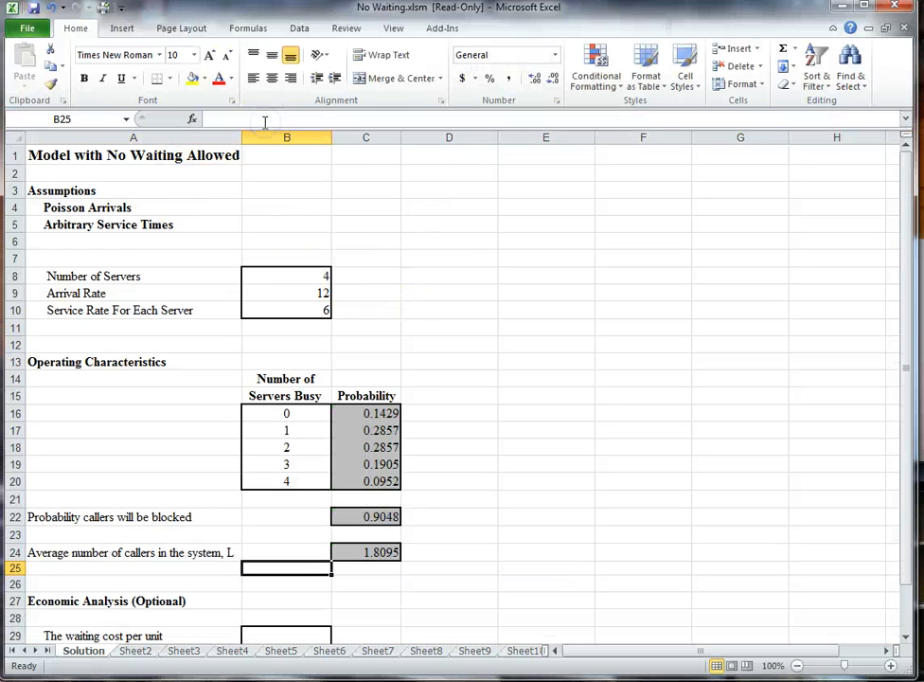
{"action": "scroll", "coordinate": [465, 396], "scroll_direction": "down", "scroll_amount": 2}
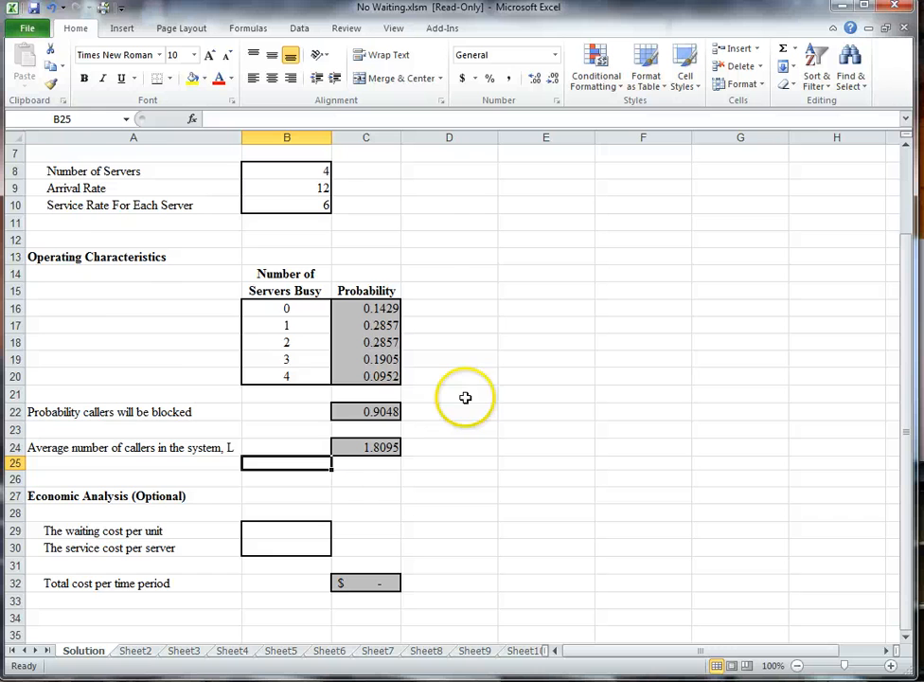
{"action": "scroll", "coordinate": [235, 229], "scroll_direction": "up", "scroll_amount": 2}
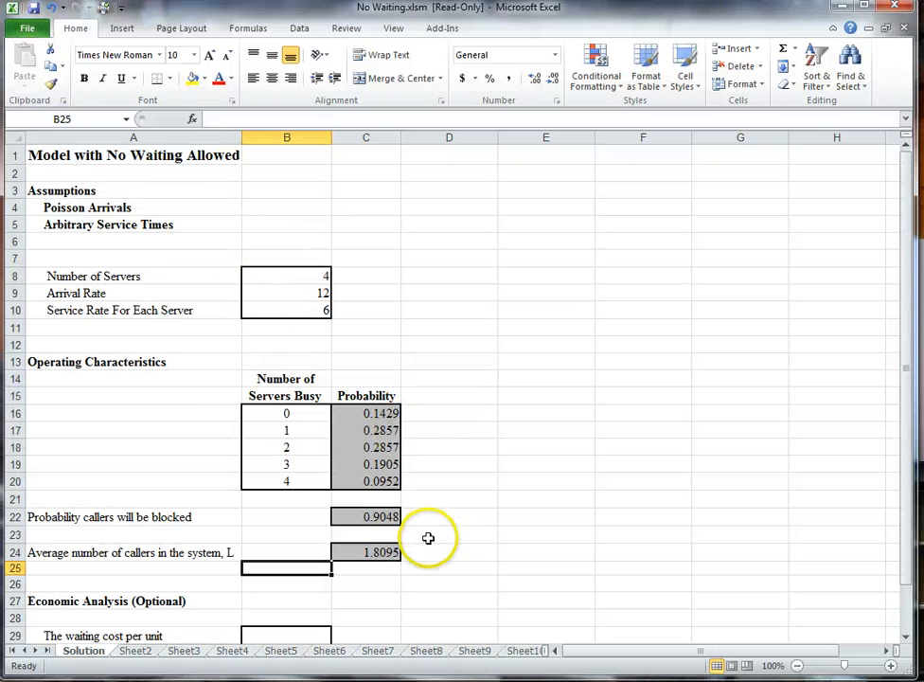
{"action": "scroll", "coordinate": [413, 575], "scroll_direction": "down", "scroll_amount": 1}
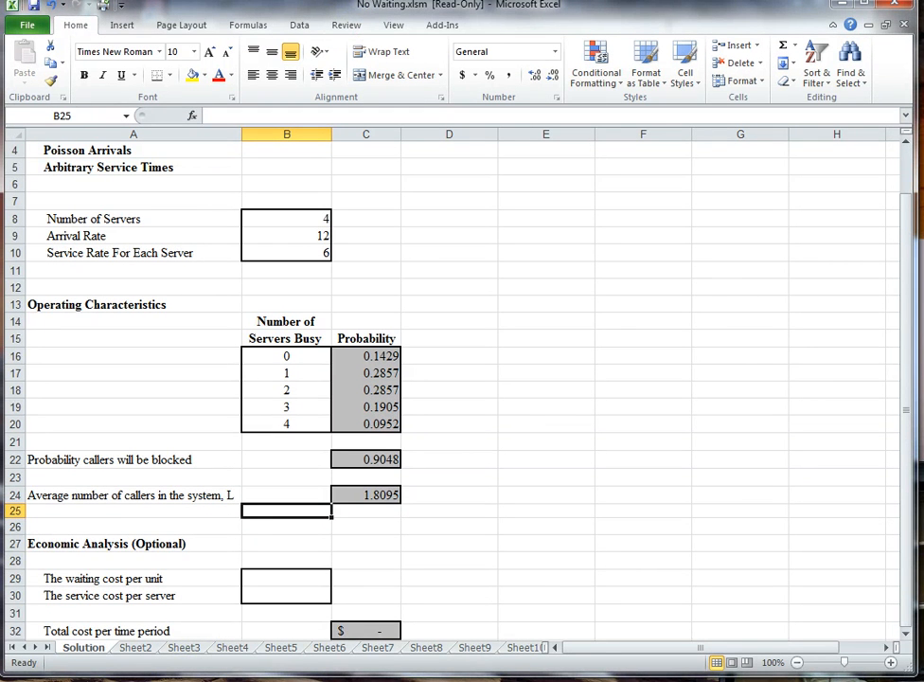
{"action": "left_click", "coordinate": [179, 680]}
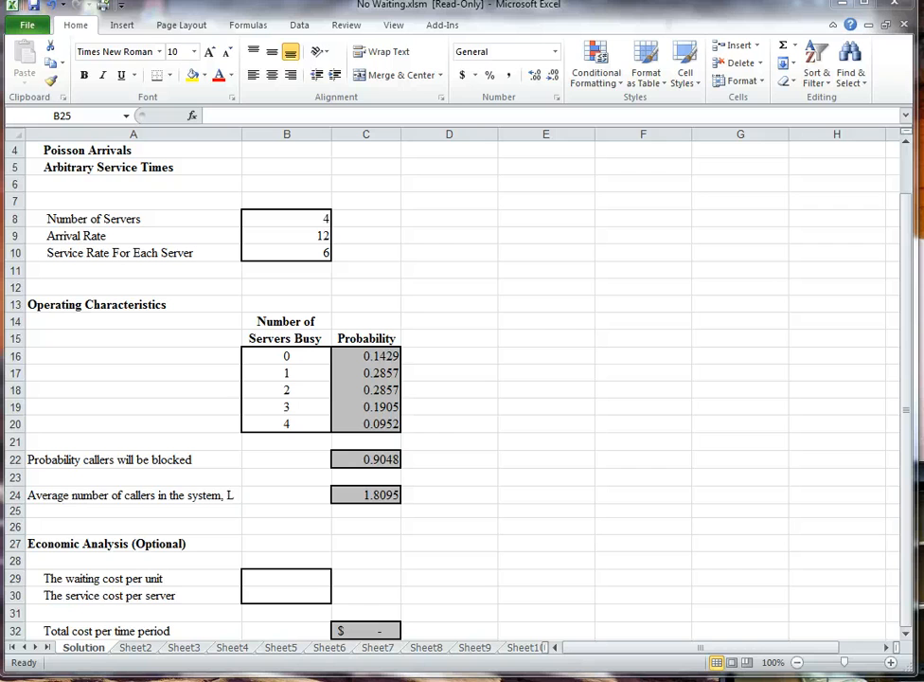
{"action": "left_click_drag", "start_coordinate": [146, 6], "coordinate": [322, 0]}
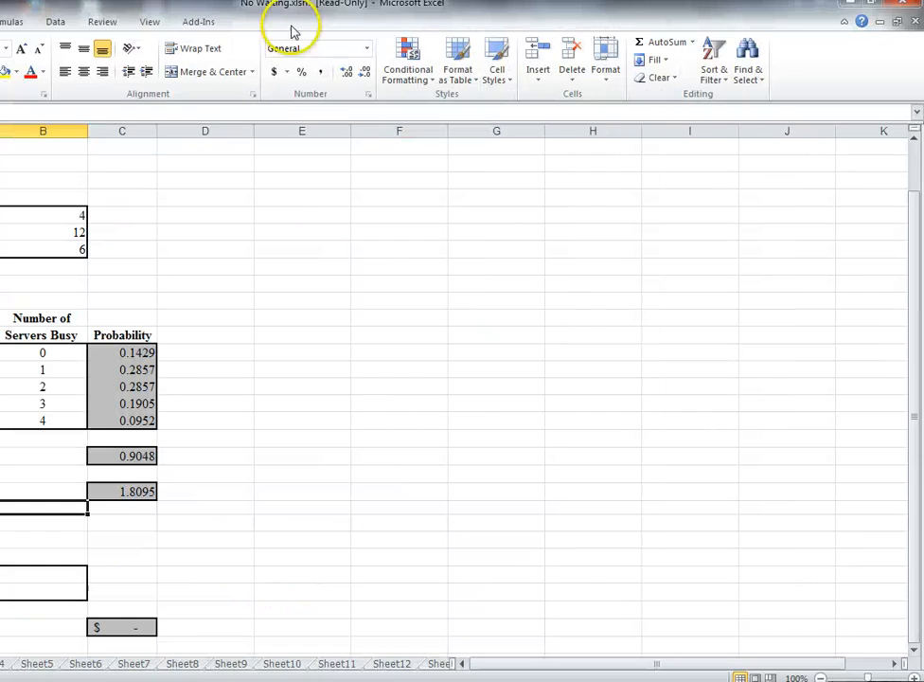